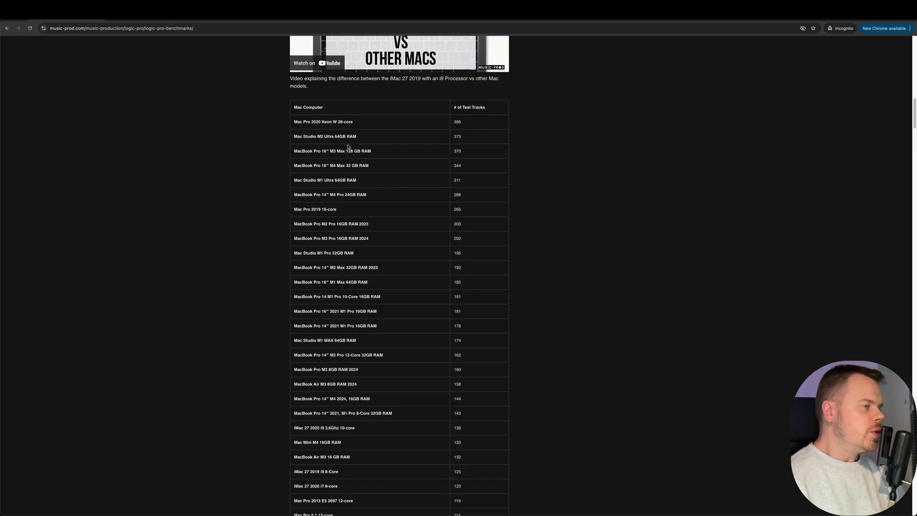
Scroll through the online Mac benchmark table to review the listed machines.
{"action": "scroll", "coordinate": [347, 260], "scroll_direction": "down", "scroll_amount": 1}
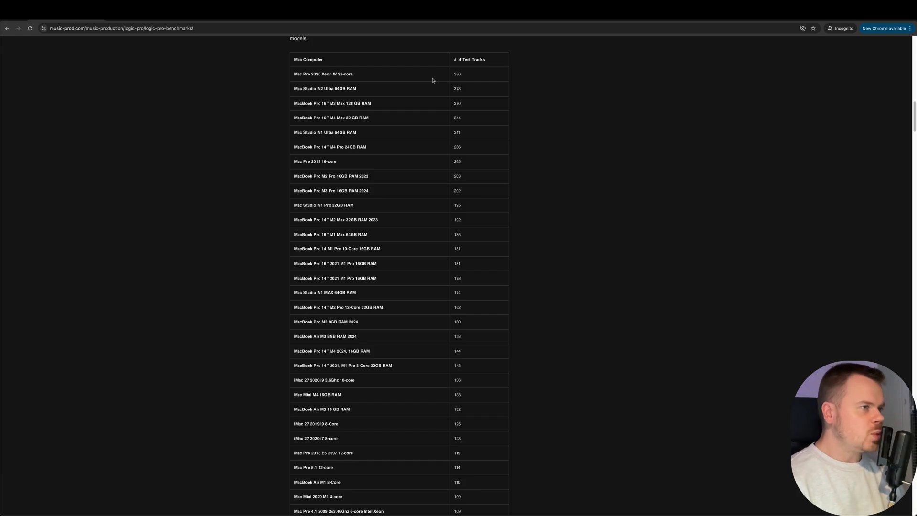
{"action": "scroll", "coordinate": [318, 241], "scroll_direction": "down", "scroll_amount": 17}
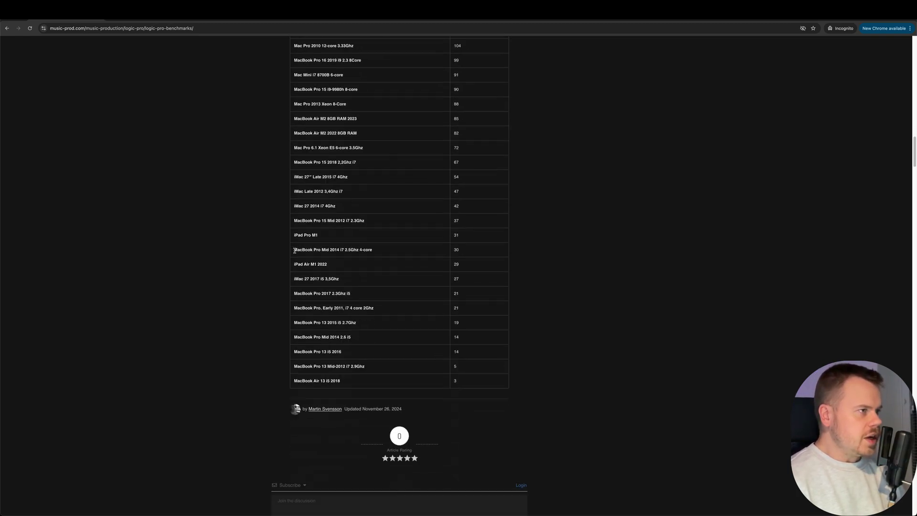
{"action": "scroll", "coordinate": [317, 241], "scroll_direction": "down", "scroll_amount": 20}
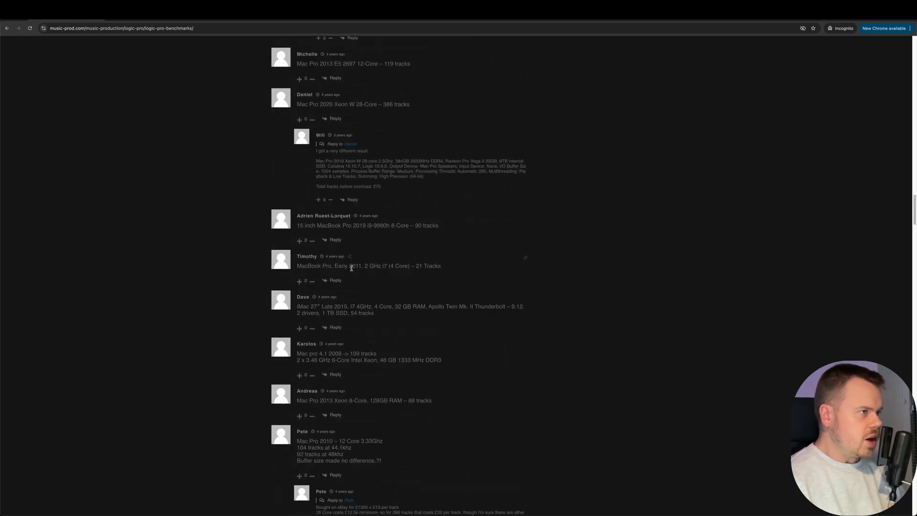
{"action": "scroll", "coordinate": [342, 282], "scroll_direction": "up", "scroll_amount": 15}
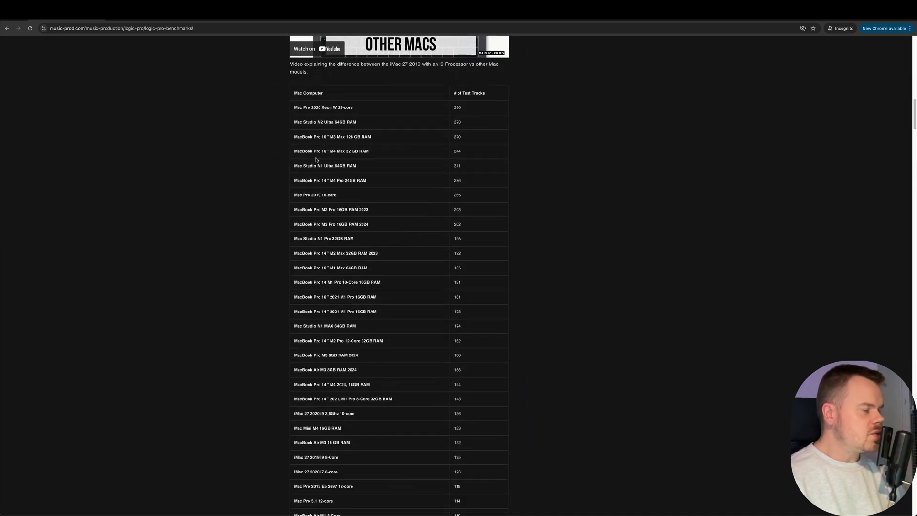
{"action": "scroll", "coordinate": [423, 91], "scroll_direction": "down", "scroll_amount": 2}
{"action": "scroll", "coordinate": [433, 139], "scroll_direction": "up", "scroll_amount": 1}
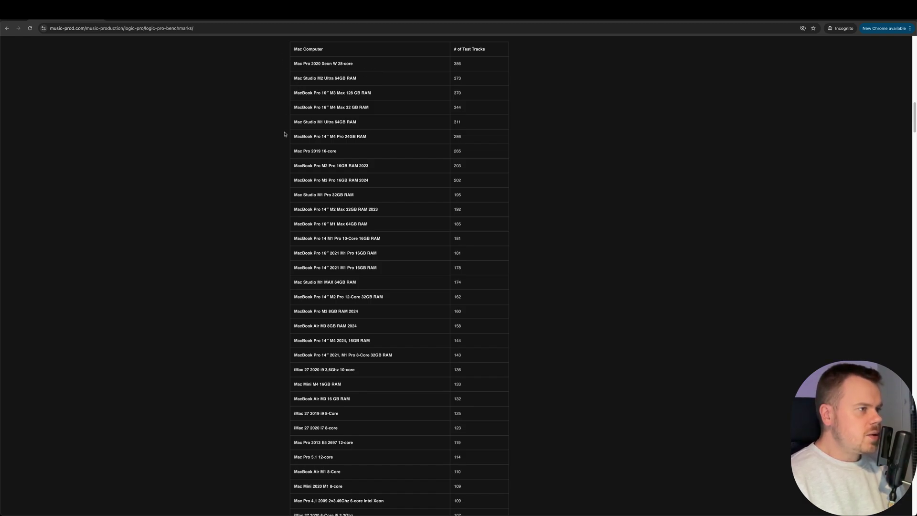
{"action": "scroll", "coordinate": [284, 134], "scroll_direction": "down", "scroll_amount": 3}
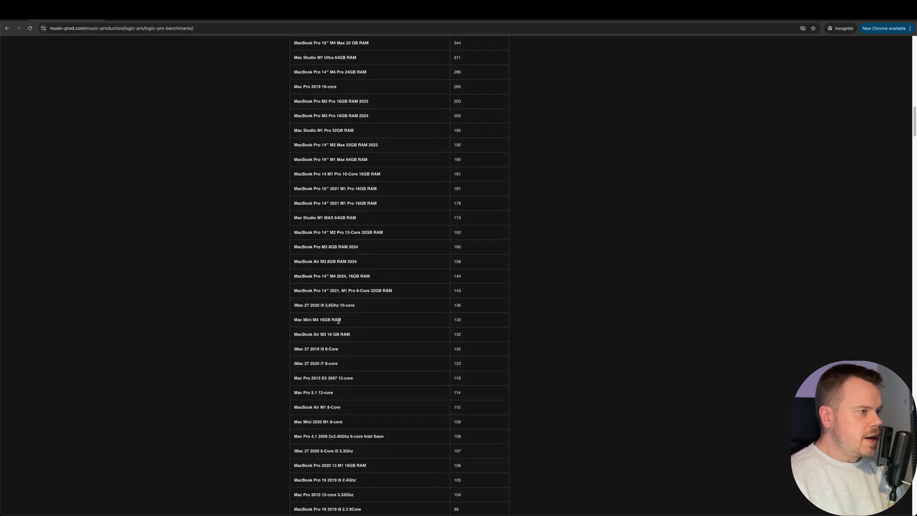
Highlight the MacBook Air M3 16 GB, Mac Mini M4 16GB and MacBook Air M1 8-Core entries, then close the info window.
{"action": "left_click_drag", "start_coordinate": [328, 334], "coordinate": [350, 335]}
{"action": "left_click", "coordinate": [448, 341]}
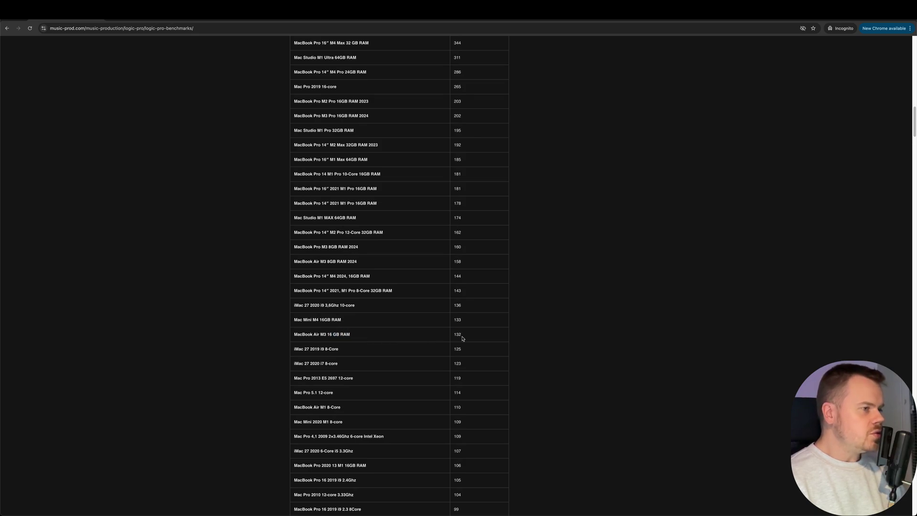
{"action": "left_click_drag", "start_coordinate": [304, 320], "coordinate": [330, 320]}
{"action": "left_click", "coordinate": [310, 324]}
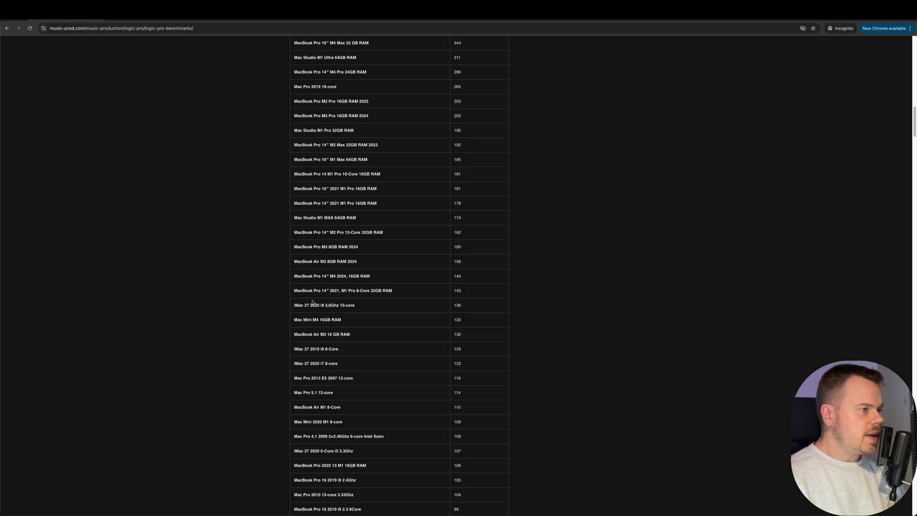
{"action": "scroll", "coordinate": [324, 391], "scroll_direction": "down", "scroll_amount": 1}
{"action": "left_click_drag", "start_coordinate": [302, 394], "coordinate": [327, 394]}
{"action": "left_click", "coordinate": [325, 392]}
{"action": "left_click", "coordinate": [330, 395]}
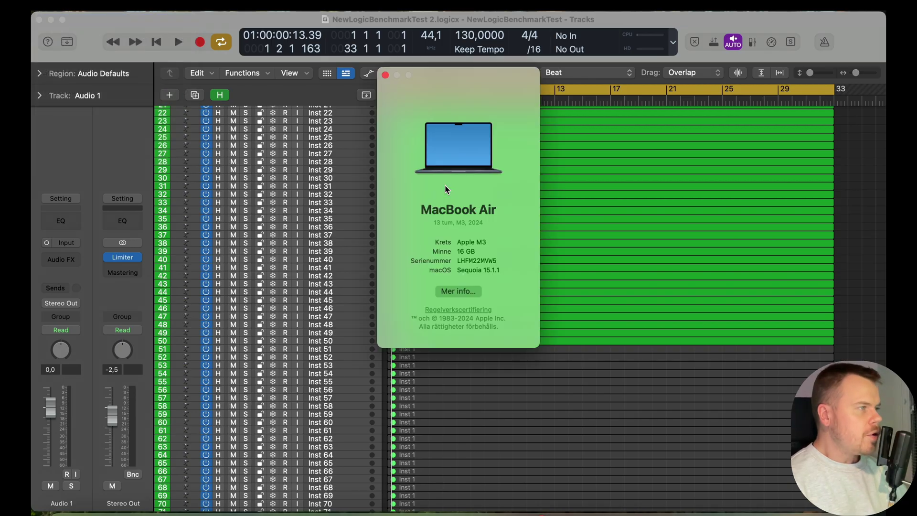
{"action": "left_click", "coordinate": [386, 75]}
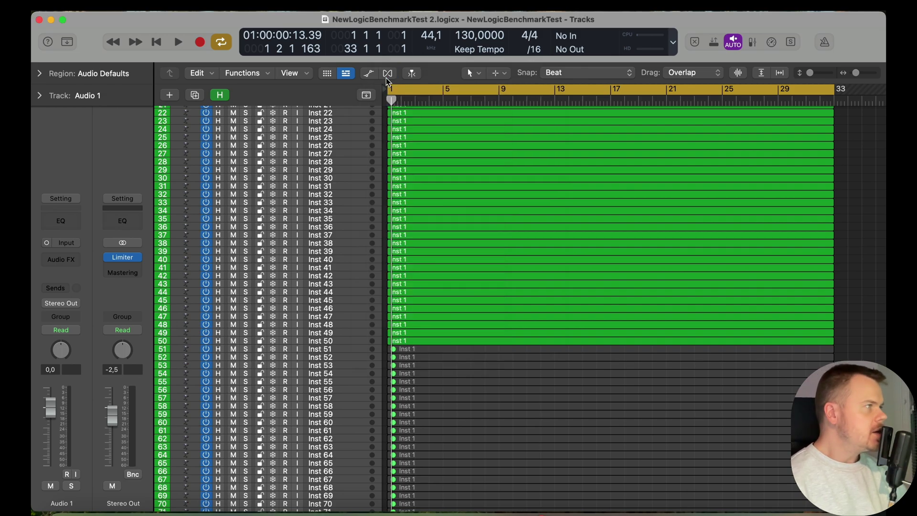
Apply a 1024-sample I/O buffer, Large process buffer range and 8 processing threads, then open the Performance Meter.
{"action": "left_click", "coordinate": [72, 5]}
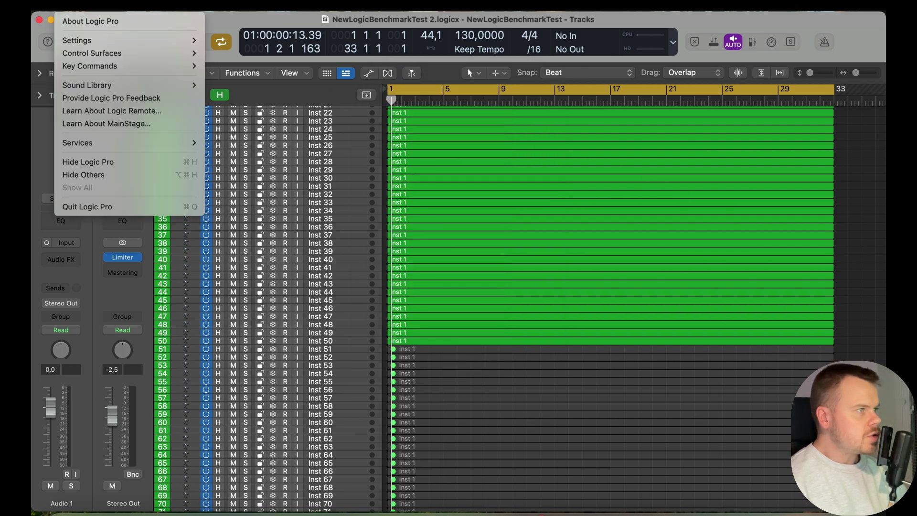
{"action": "mouse_move", "coordinate": [89, 40]}
{"action": "left_click", "coordinate": [256, 55]}
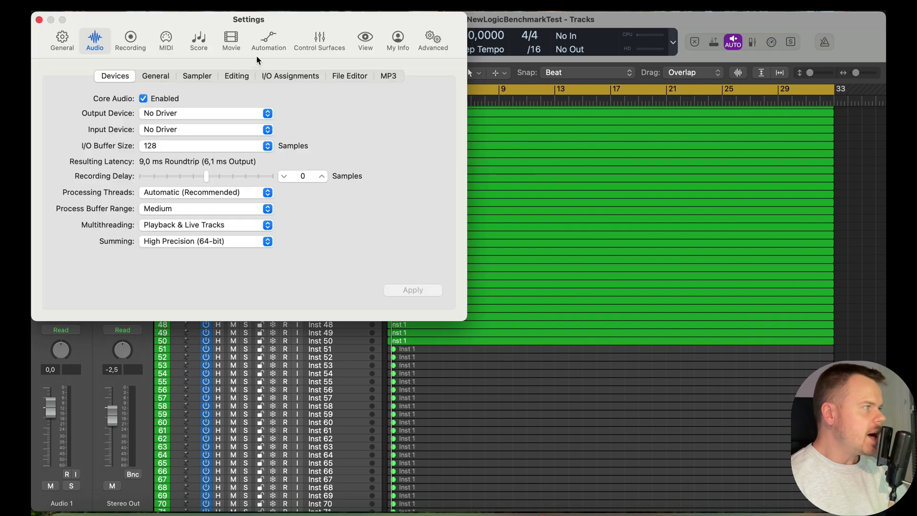
{"action": "left_click", "coordinate": [198, 146]}
{"action": "left_click", "coordinate": [173, 185]}
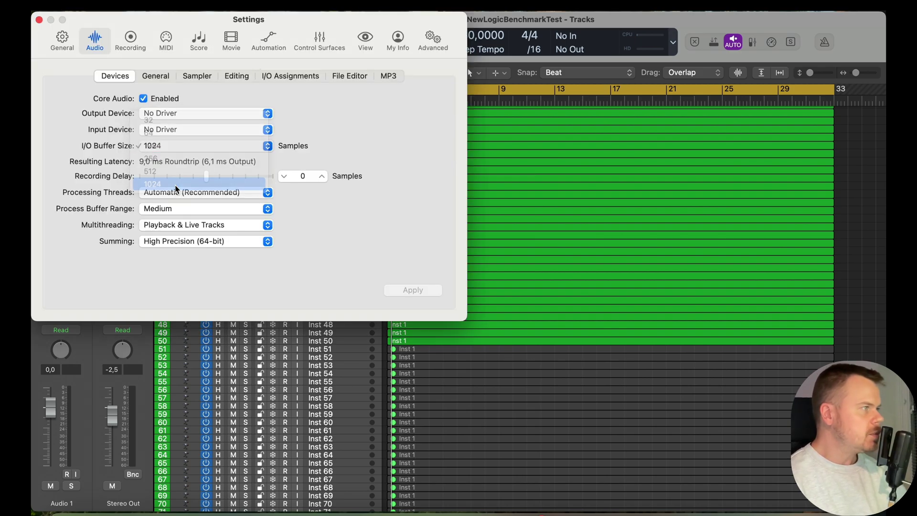
{"action": "left_click", "coordinate": [181, 210]}
{"action": "left_click", "coordinate": [188, 222]}
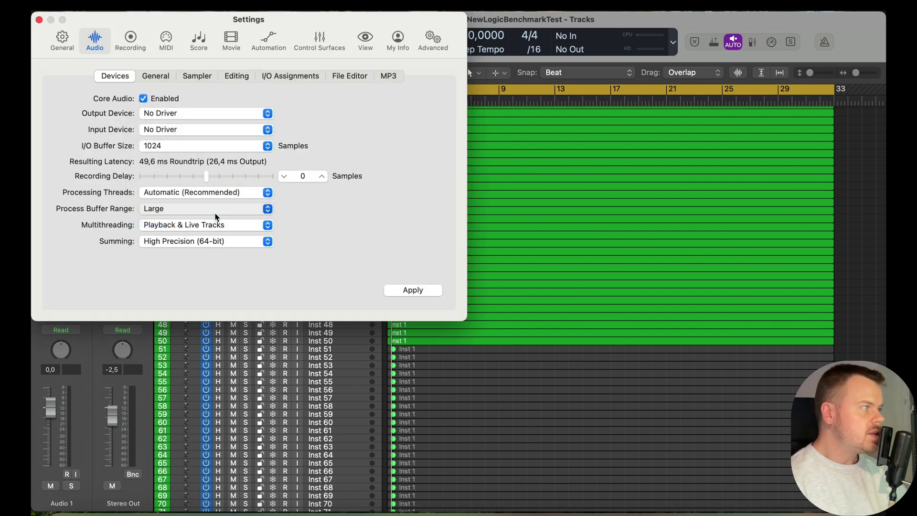
{"action": "left_click", "coordinate": [232, 193]}
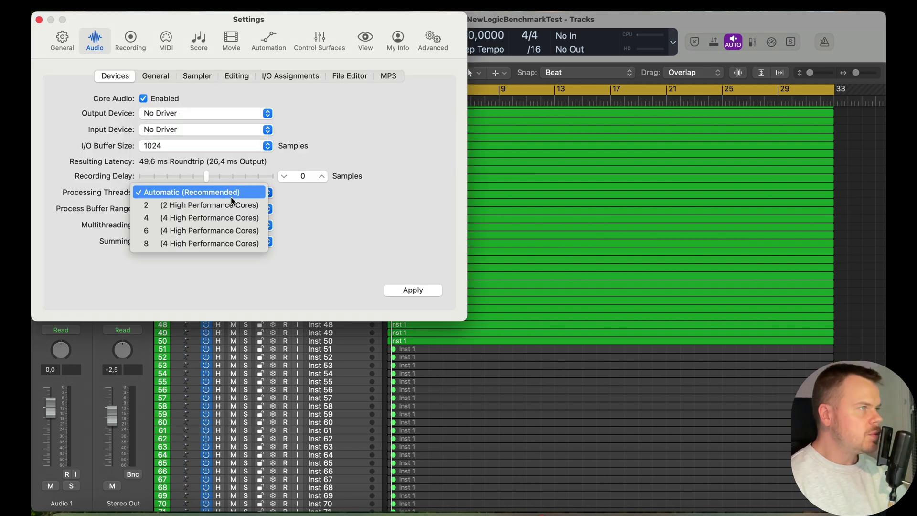
{"action": "left_click", "coordinate": [191, 244]}
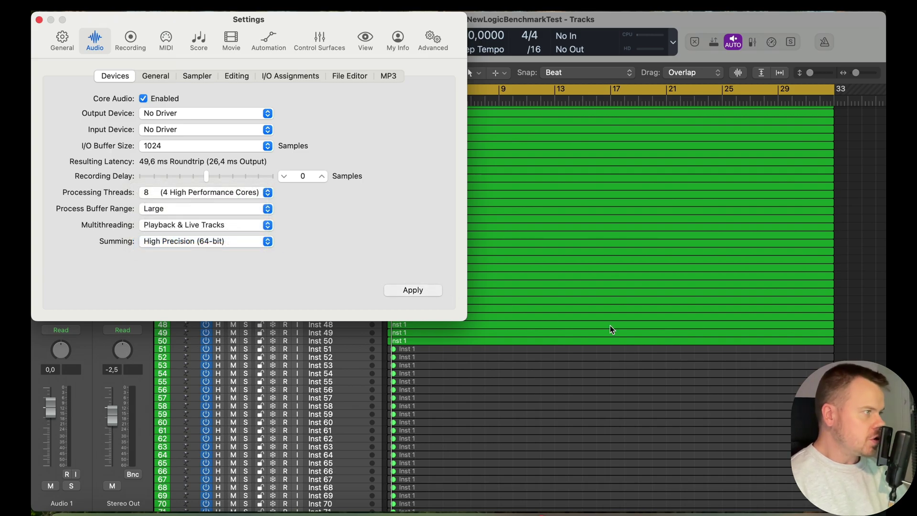
{"action": "left_click", "coordinate": [436, 288]}
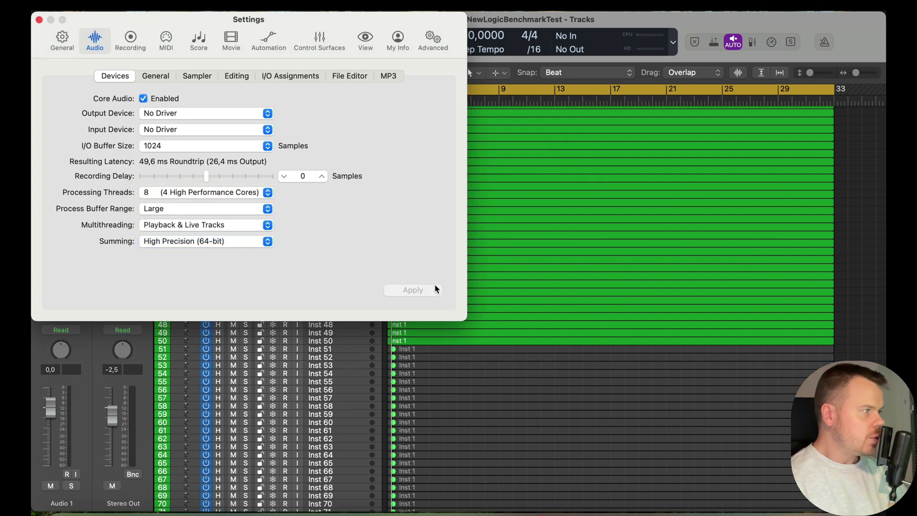
{"action": "left_click", "coordinate": [39, 20]}
{"action": "left_click", "coordinate": [648, 37]}
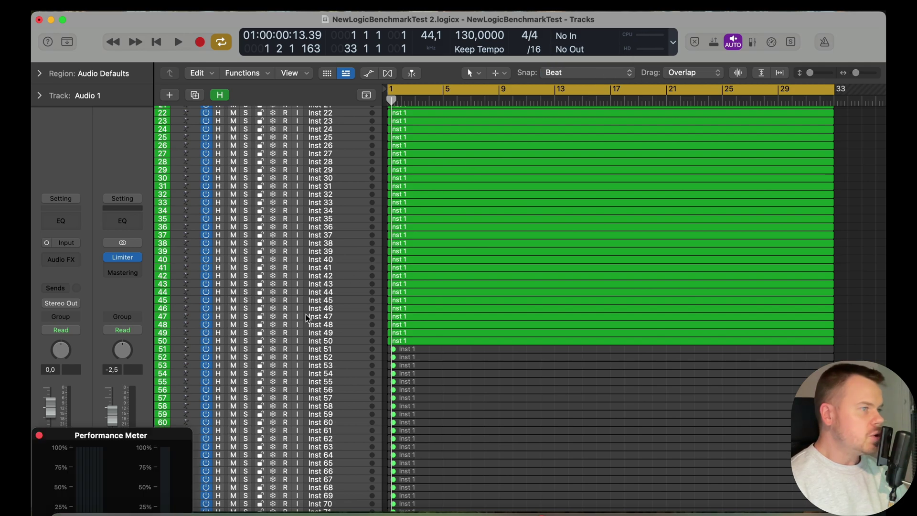
Reactivate all the inactive grey regions from track 51 downward.
{"action": "left_click_drag", "start_coordinate": [161, 441], "coordinate": [160, 176]}
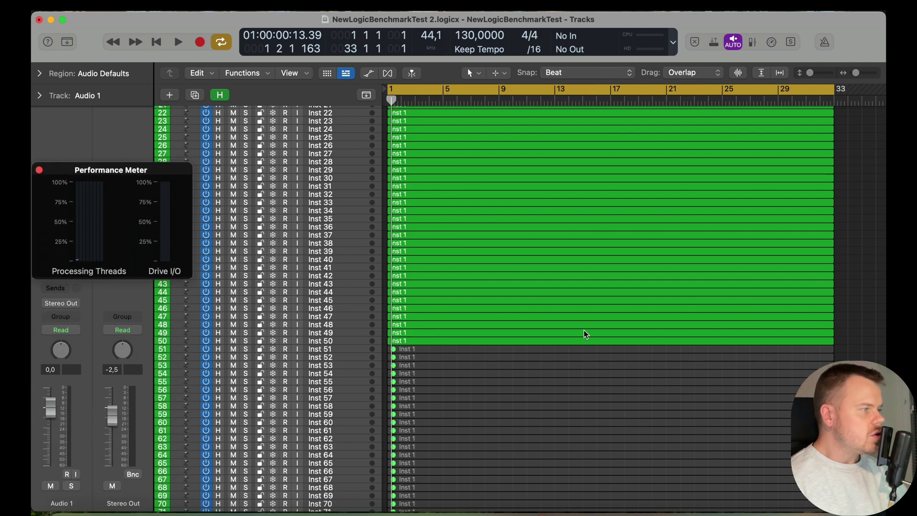
{"action": "key", "text": "space"}
{"action": "key", "text": "space"}
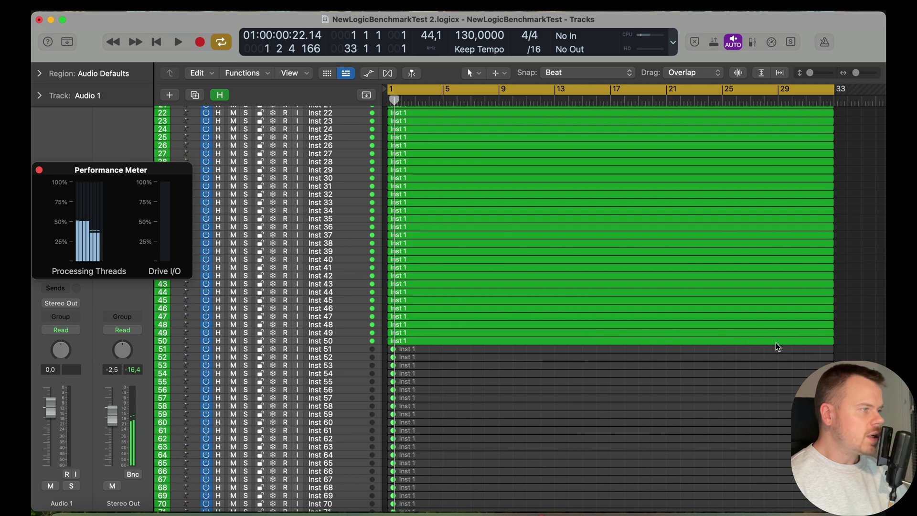
{"action": "left_click_drag", "start_coordinate": [835, 346], "coordinate": [561, 437]}
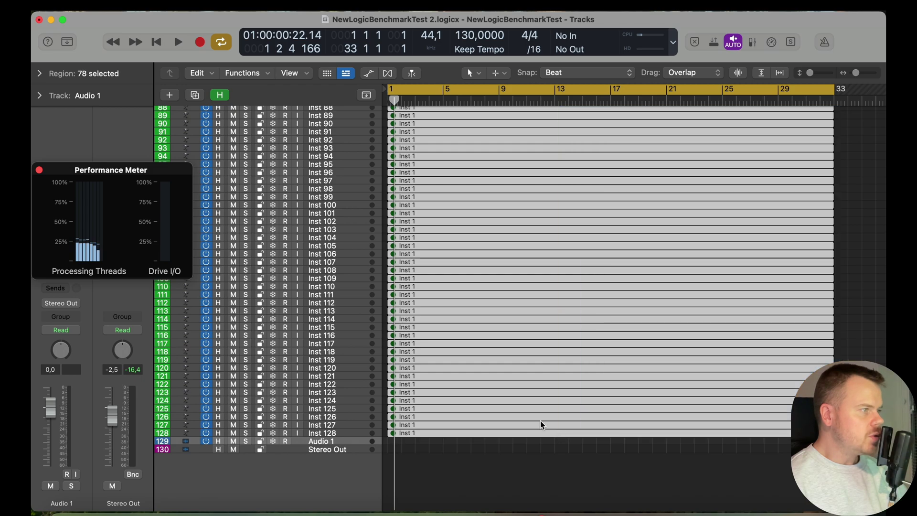
{"action": "right_click", "coordinate": [424, 229]}
{"action": "left_click", "coordinate": [469, 237]}
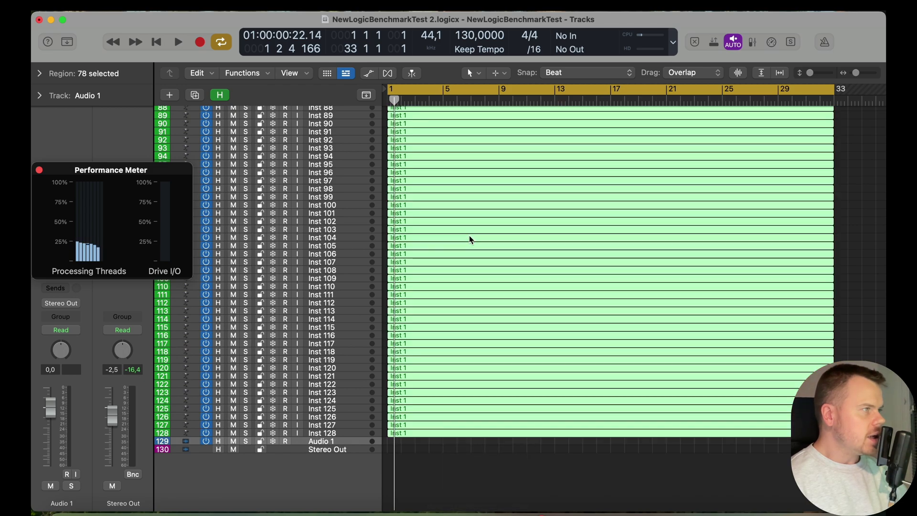
{"action": "left_click", "coordinate": [428, 465]}
Test playback with every track active, then delete the Audio 1 track.
{"action": "key", "text": "space"}
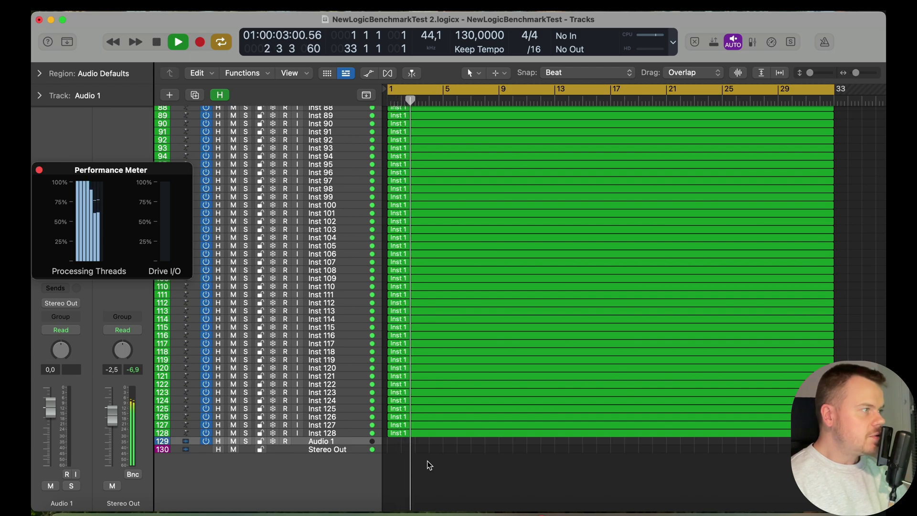
{"action": "key", "text": "space"}
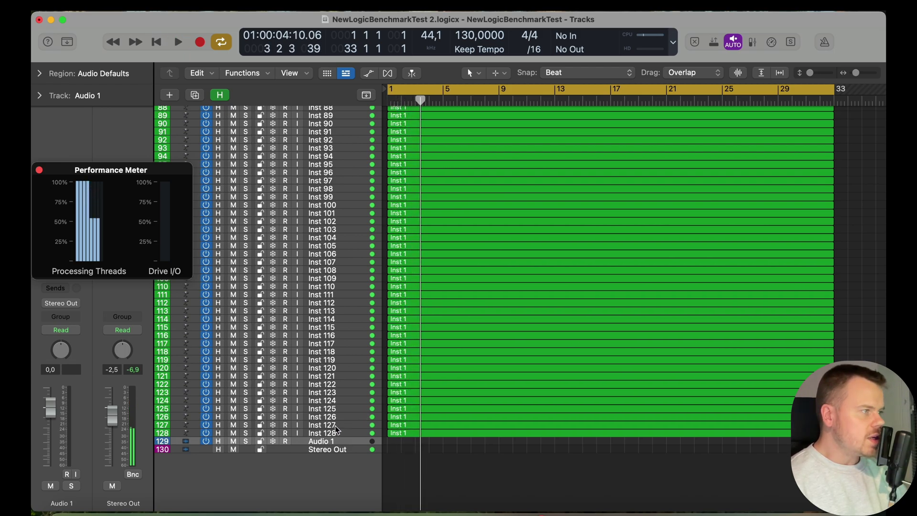
{"action": "key", "text": "super+BackSpace"}
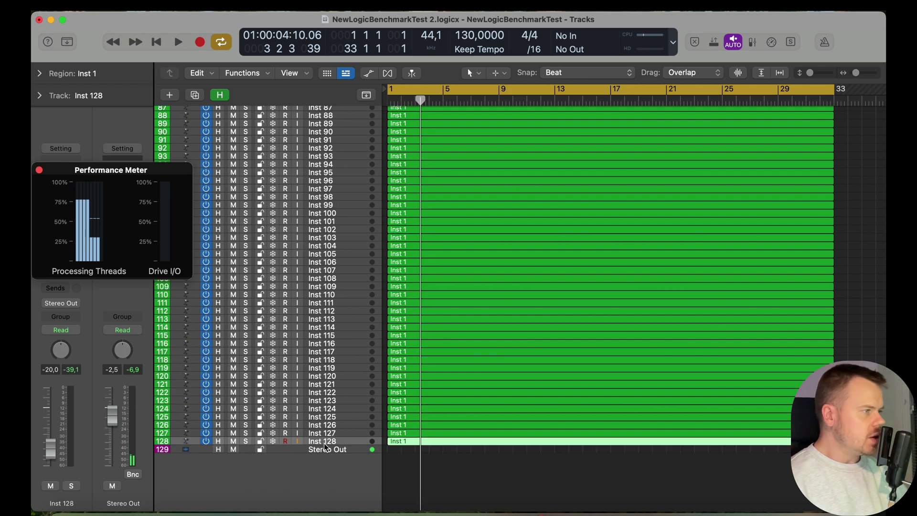
Add instrument tracks from Inst 129, play to overload, then clear regions on tracks 122–128 and a surplus track.
{"action": "key", "text": "super+d"}
{"action": "key", "text": "super+d"}
{"action": "key", "text": "super+d"}
{"action": "key", "text": "super+d"}
{"action": "key", "text": "super+d"}
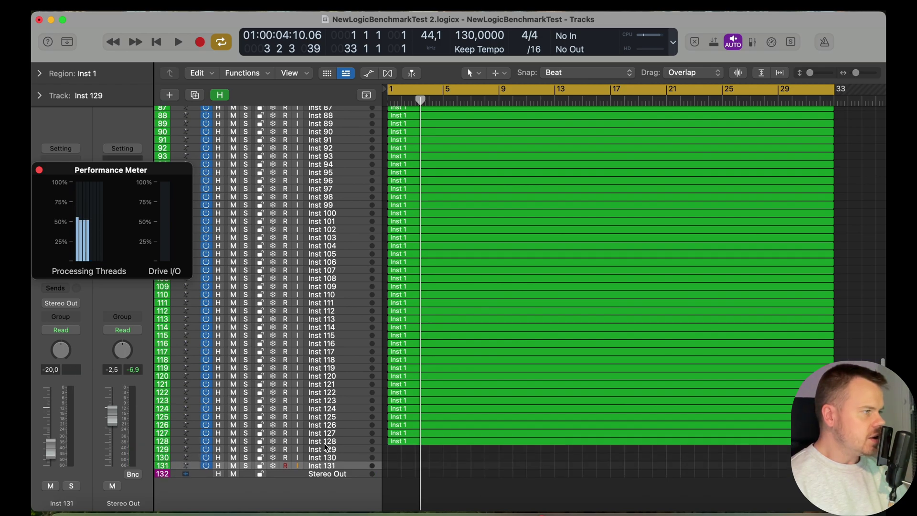
{"action": "key", "text": "super+d"}
{"action": "key", "text": "super+d"}
{"action": "key", "text": "super+d"}
{"action": "key", "text": "super+d"}
{"action": "key", "text": "super+d"}
{"action": "key", "text": "super+d"}
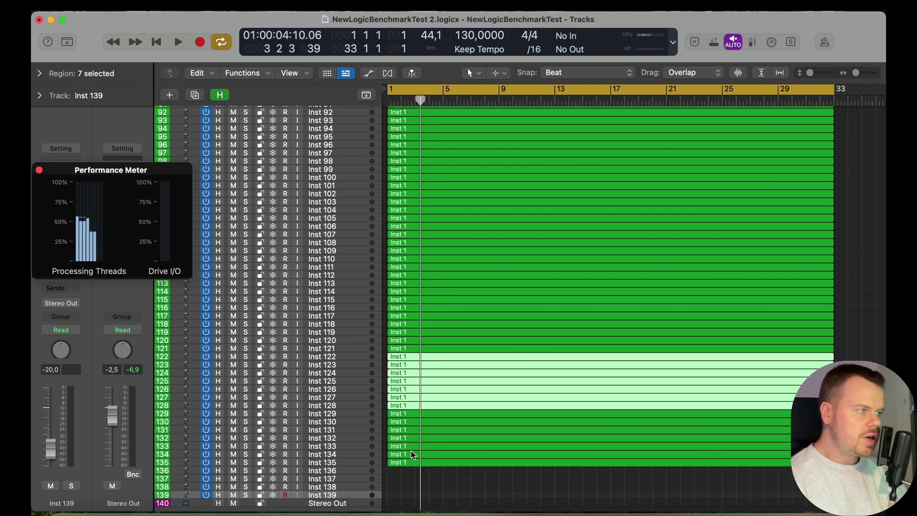
{"action": "key", "text": "Return"}
{"action": "key", "text": "space"}
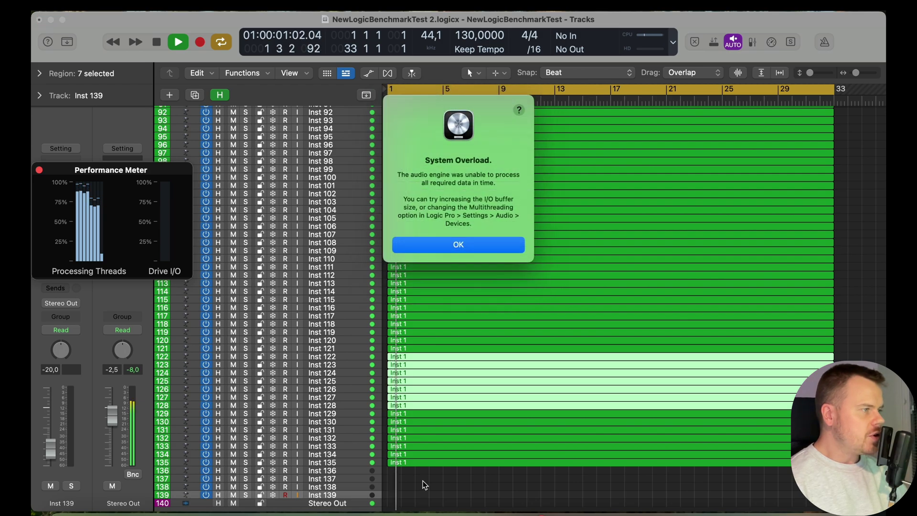
{"action": "key", "text": "Return"}
{"action": "key", "text": "BackSpace"}
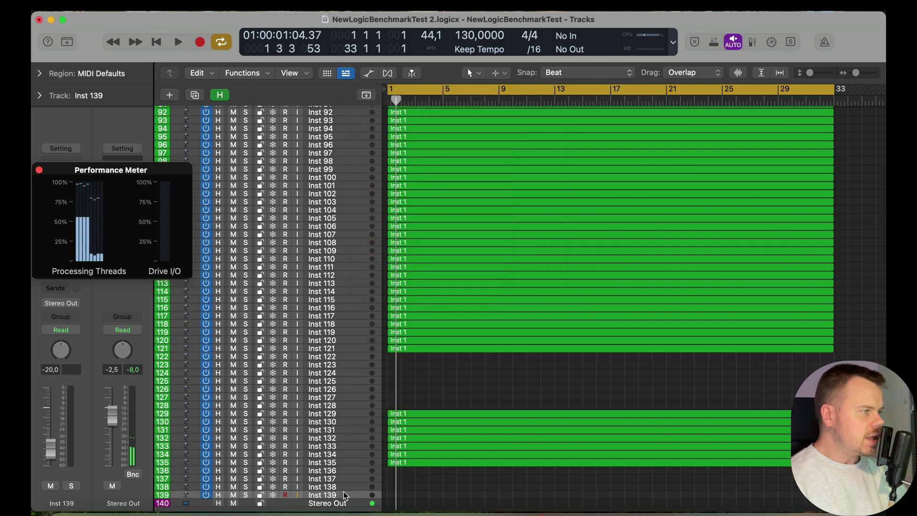
{"action": "key", "text": "super+BackSpace"}
{"action": "key", "text": "super+BackSpace"}
{"action": "key", "text": "super+BackSpace"}
{"action": "key", "text": "super+BackSpace"}
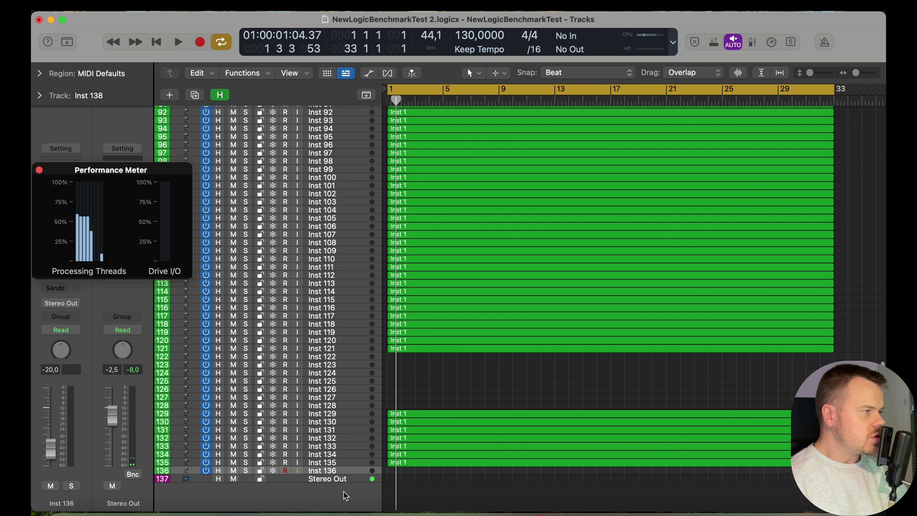
Copy a region onto empty track 128 and test playback, which overloads.
{"action": "mouse_move", "coordinate": [425, 393]}
{"action": "left_mouse_down"}
{"action": "mouse_move", "coordinate": [389, 460]}
{"action": "mouse_move", "coordinate": [411, 400]}
{"action": "mouse_move", "coordinate": [421, 406]}
{"action": "left_mouse_up"}
{"action": "left_click", "coordinate": [418, 408]}
{"action": "key", "text": "space"}
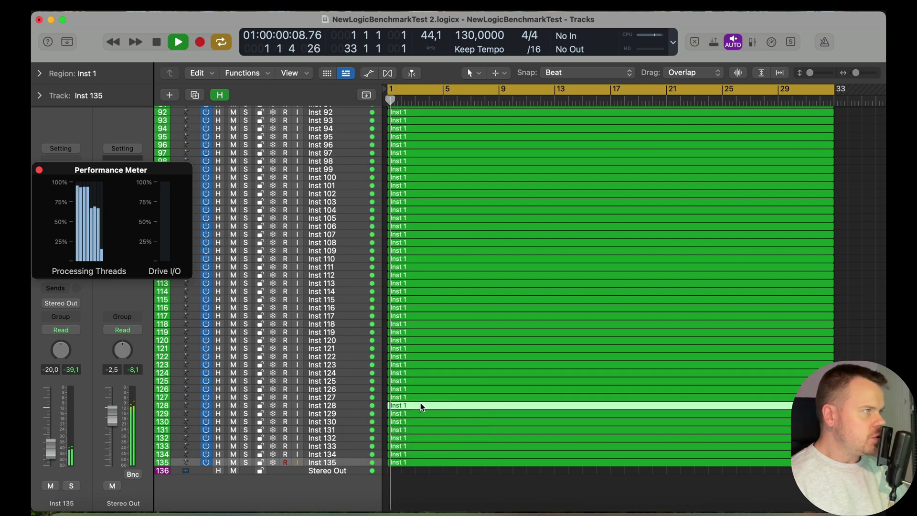
{"action": "key", "text": "Return"}
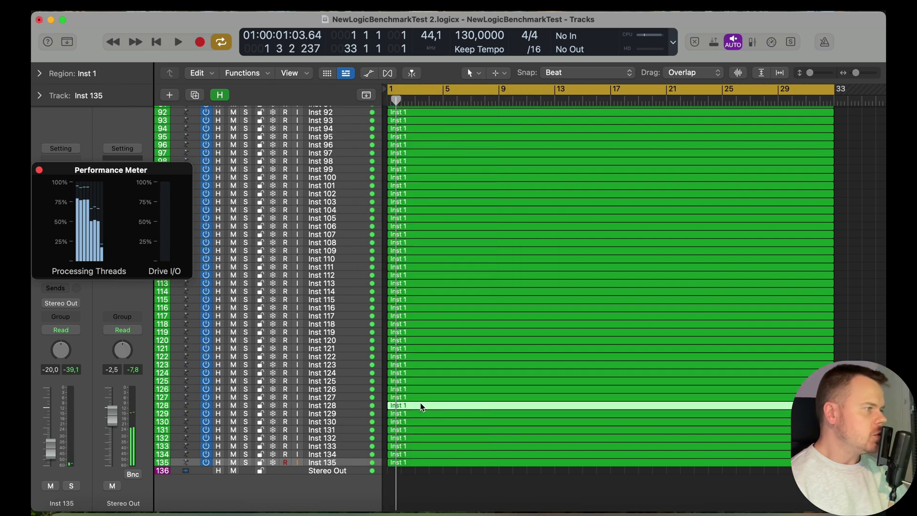
Delete tracks 135 and 134 with their regions, then test playback again until overload.
{"action": "left_click", "coordinate": [334, 462]}
{"action": "key", "text": "Delete"}
{"action": "key", "text": "super+BackSpace"}
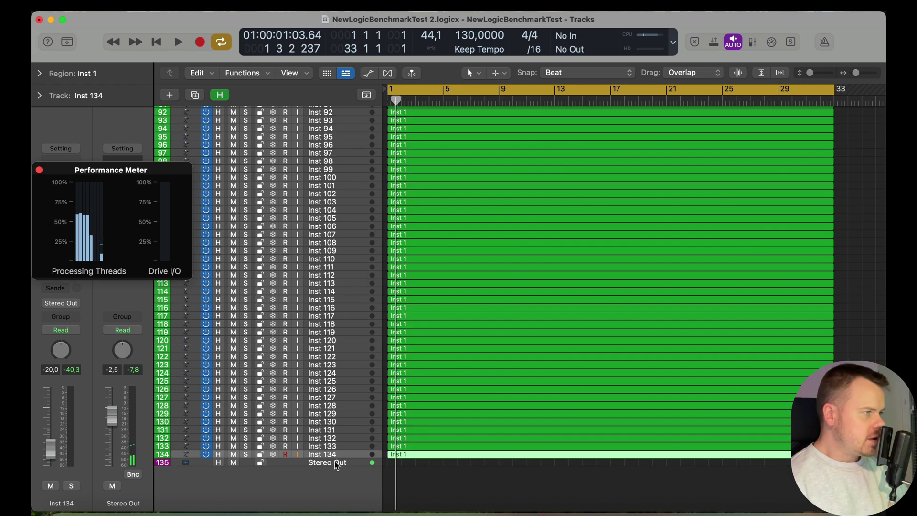
{"action": "key", "text": "Delete"}
{"action": "key", "text": "super+BackSpace"}
{"action": "key", "text": "space"}
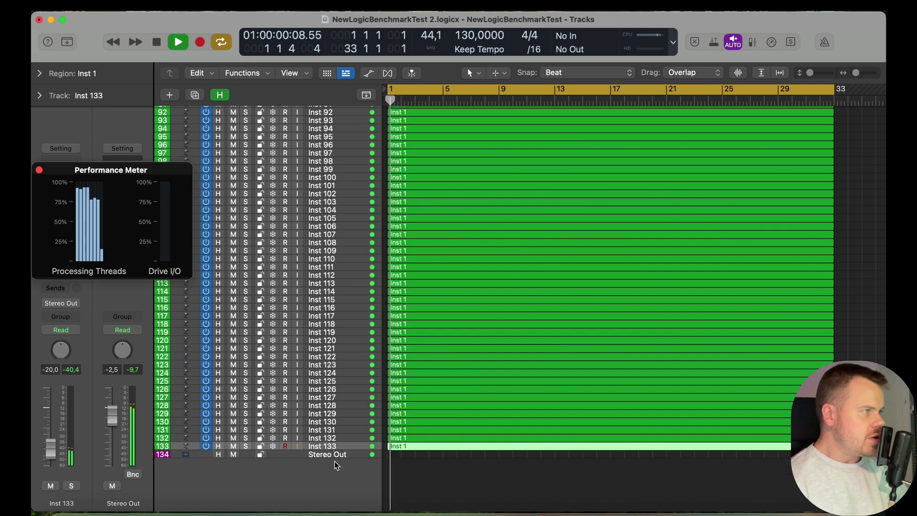
{"action": "key", "text": "Return"}
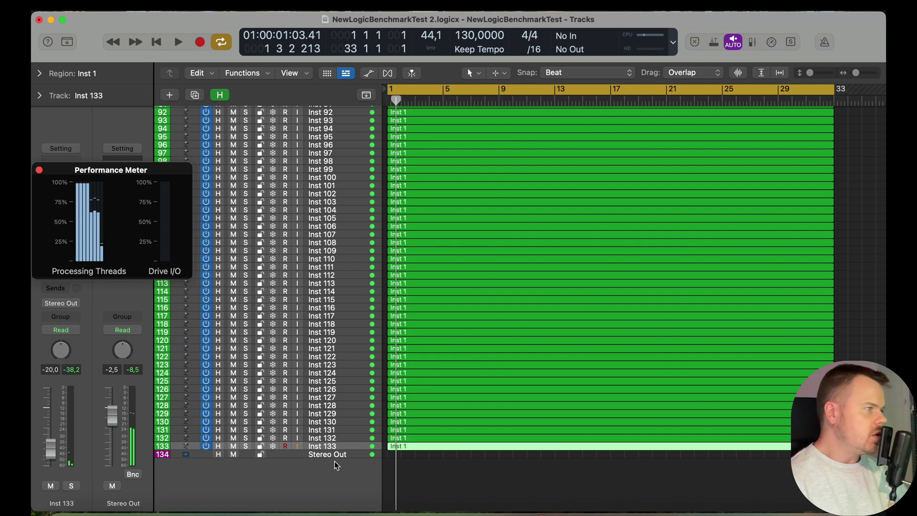
Delete tracks 133 and 132 with their regions and test playback with 131 tracks.
{"action": "key", "text": "Delete"}
{"action": "key", "text": "super+BackSpace"}
{"action": "key", "text": "Delete"}
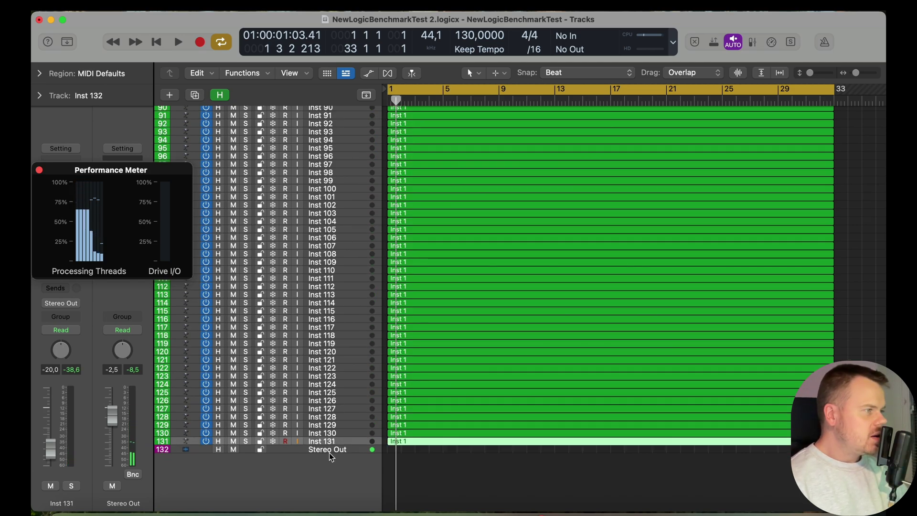
{"action": "key", "text": "super+BackSpace"}
{"action": "key", "text": "space"}
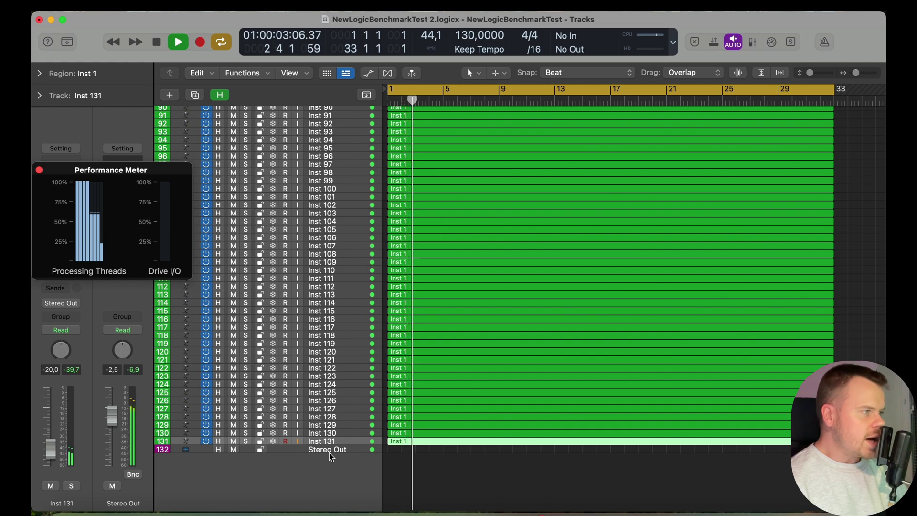
{"action": "key", "text": "space"}
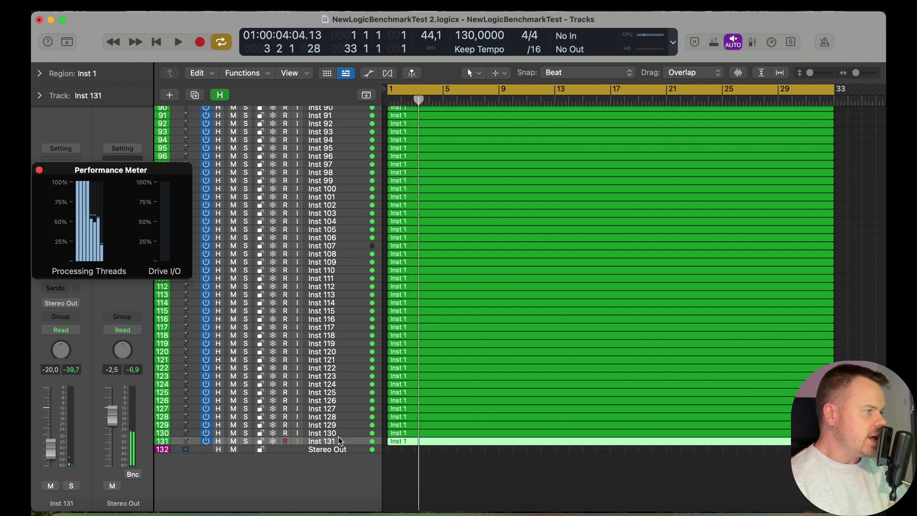
Add track Inst 132 with a copy of the Inst 1 region and play until another overload.
{"action": "key", "text": "super+d"}
{"action": "left_click_drag", "start_coordinate": [403, 444], "coordinate": [402, 449]}
{"action": "key", "text": "space"}
{"action": "left_click", "coordinate": [396, 467]}
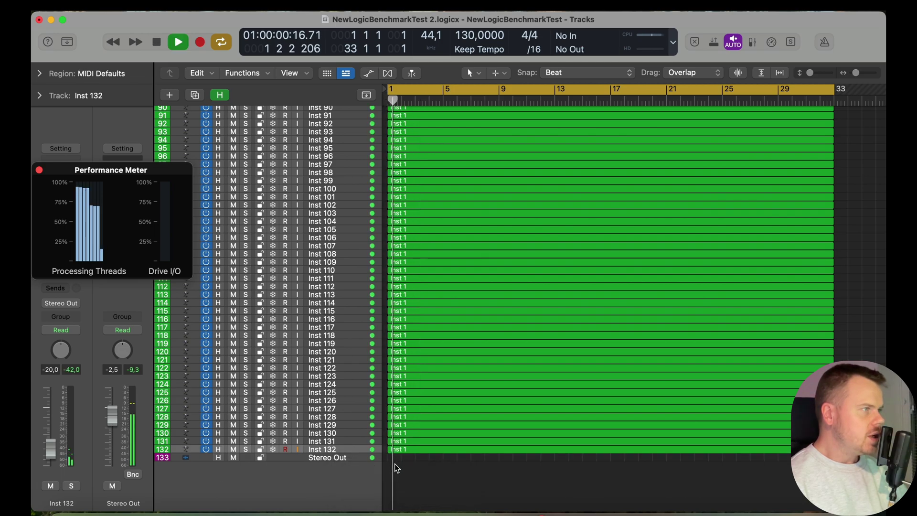
{"action": "key", "text": "Return"}
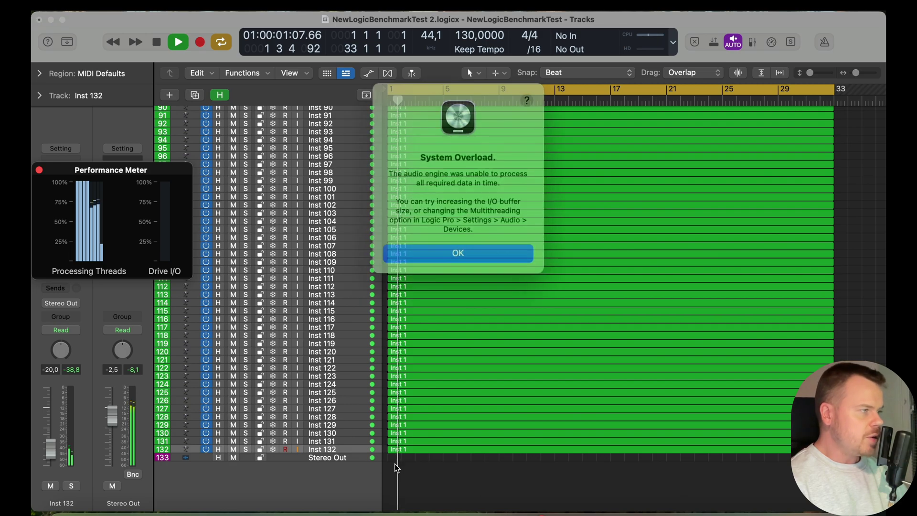
{"action": "key", "text": "Return"}
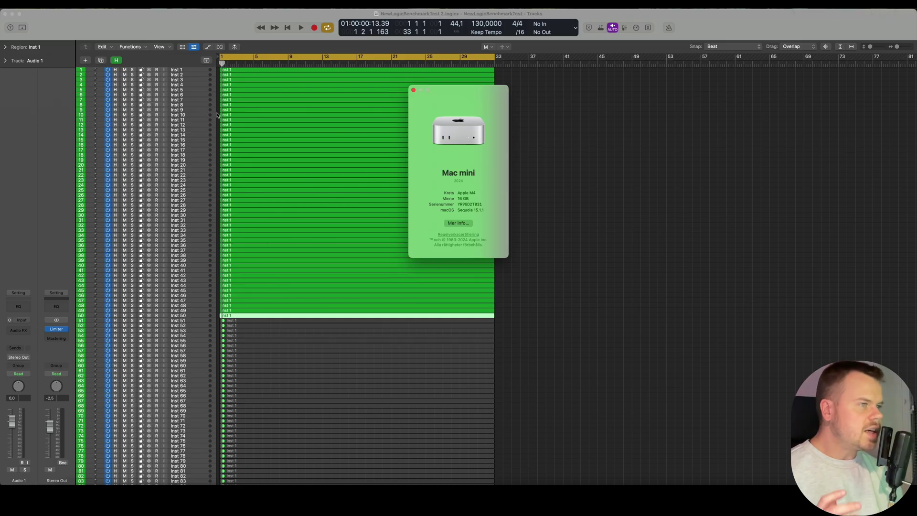
Close About This Mac, apply the control bar display defaults, and open the Performance Meter.
{"action": "left_click", "coordinate": [413, 90]}
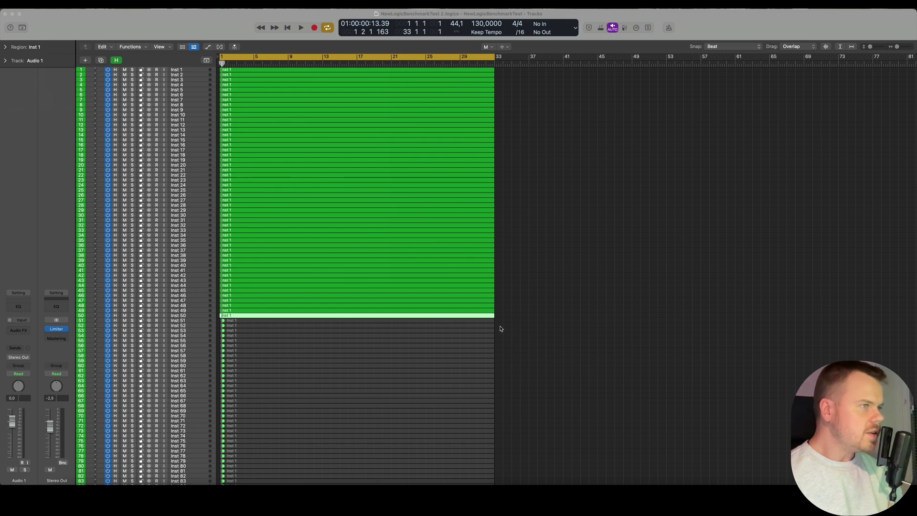
{"action": "left_click_drag", "start_coordinate": [498, 319], "coordinate": [405, 444]}
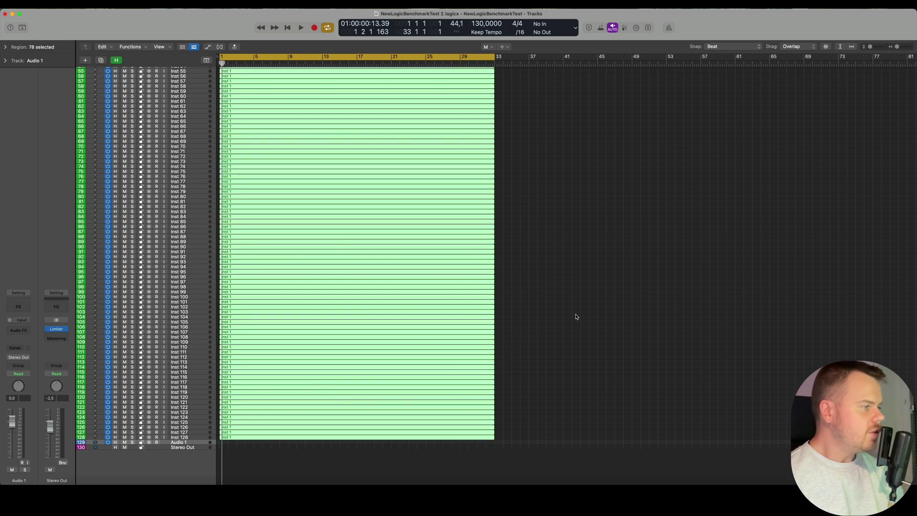
{"action": "left_click", "coordinate": [577, 30]}
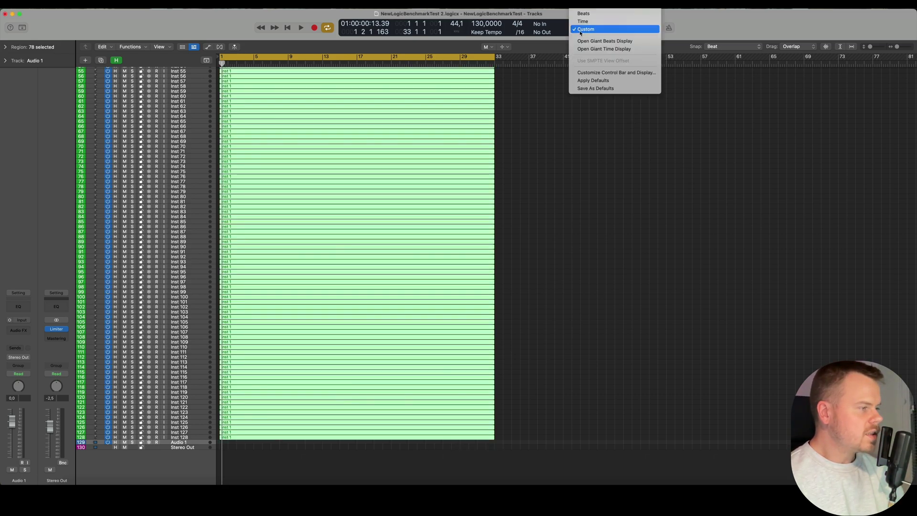
{"action": "left_click", "coordinate": [593, 80]}
{"action": "left_click", "coordinate": [509, 95]}
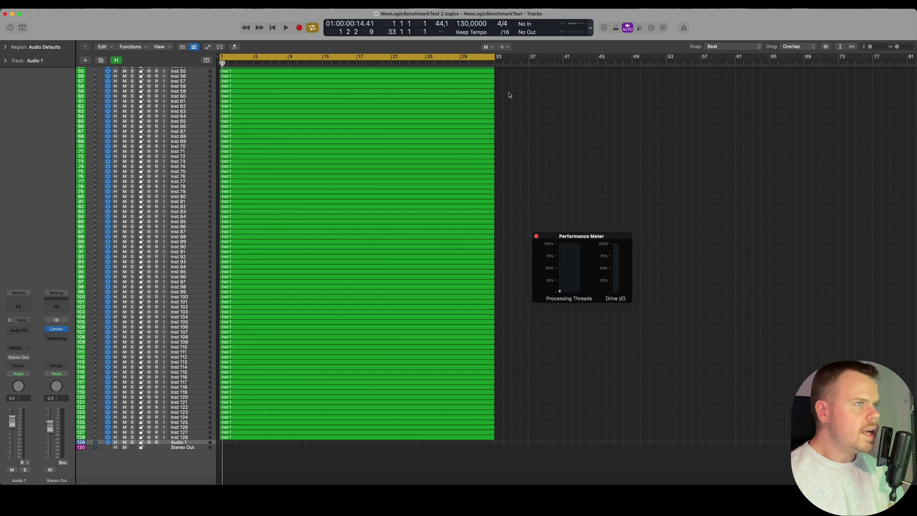
{"action": "key", "text": "space"}
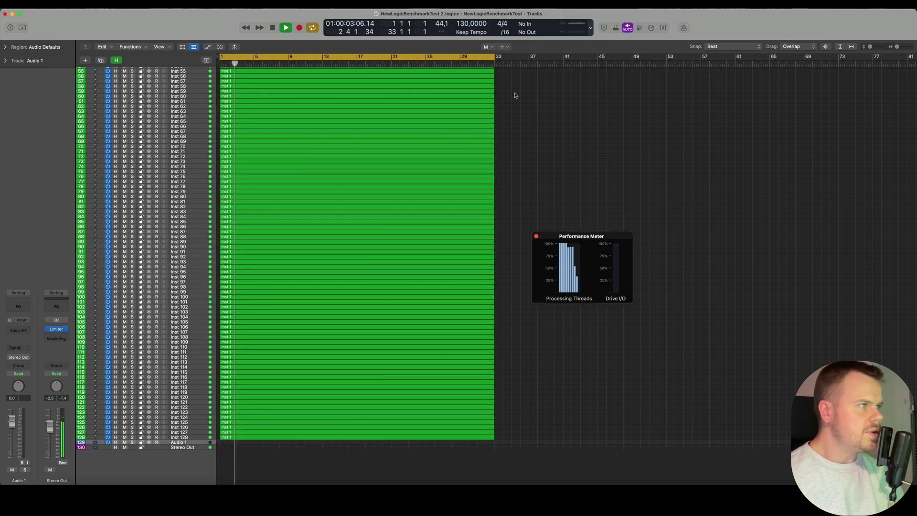
{"action": "key", "text": "space"}
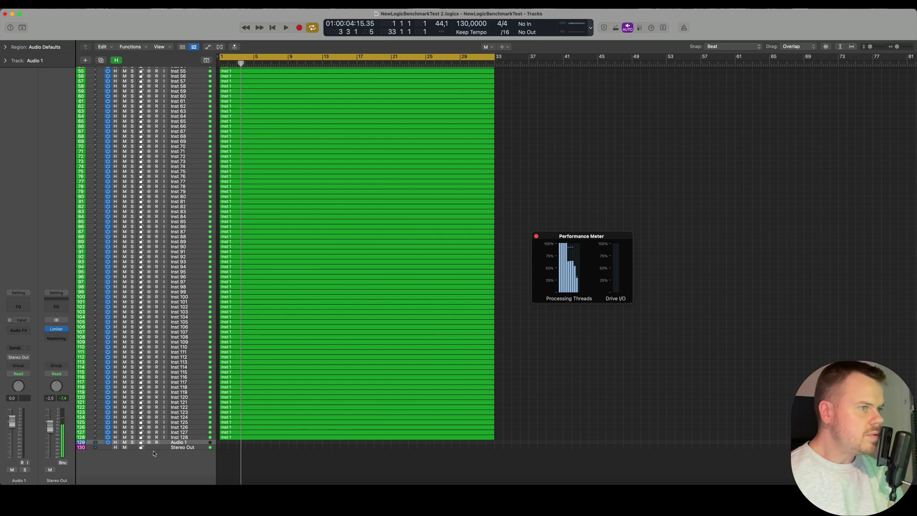
Add instrument tracks, delete Inst 134–137, and test playback with 133 tracks until overload.
{"action": "key", "text": "super+d"}
{"action": "key", "text": "super+d"}
{"action": "key", "text": "super+d"}
{"action": "key", "text": "super+d"}
{"action": "key", "text": "super+d"}
{"action": "key", "text": "super+d"}
{"action": "key", "text": "super+d"}
{"action": "key", "text": "super+d"}
{"action": "key", "text": "super+d"}
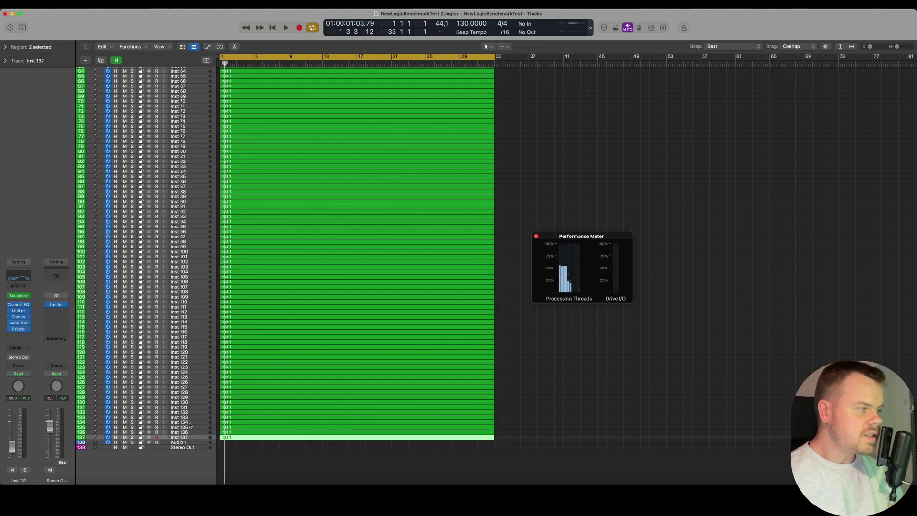
{"action": "key", "text": "ctrl+super+space"}
{"action": "left_click", "coordinate": [190, 425], "text": "shift"}
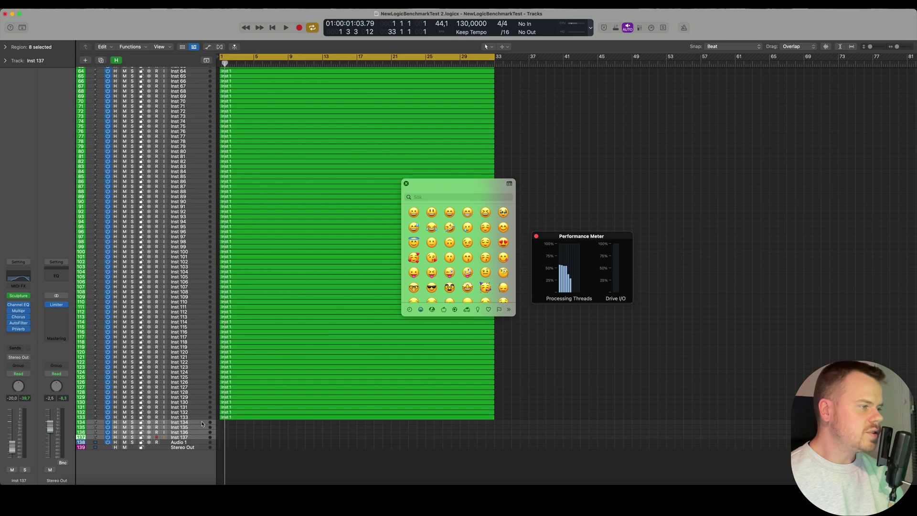
{"action": "key", "text": "super+BackSpace"}
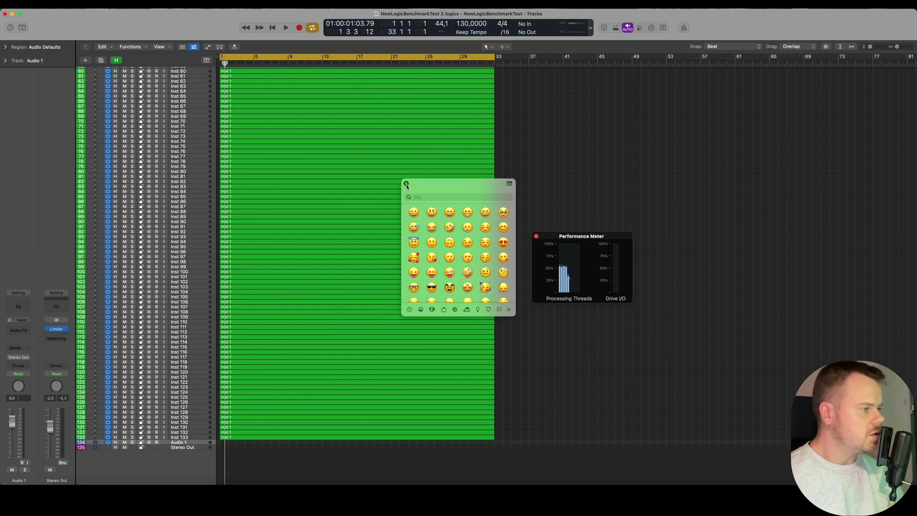
{"action": "left_click", "coordinate": [406, 185]}
{"action": "key", "text": "space"}
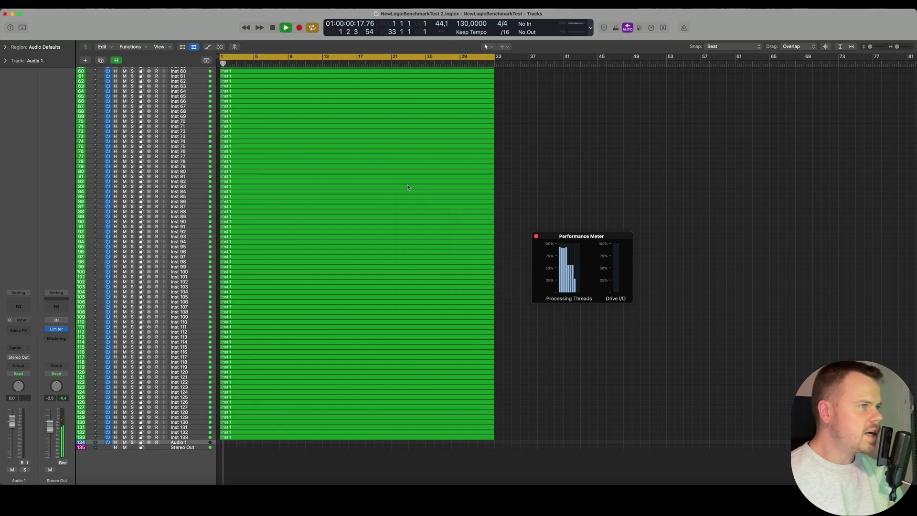
{"action": "left_click", "coordinate": [432, 193]}
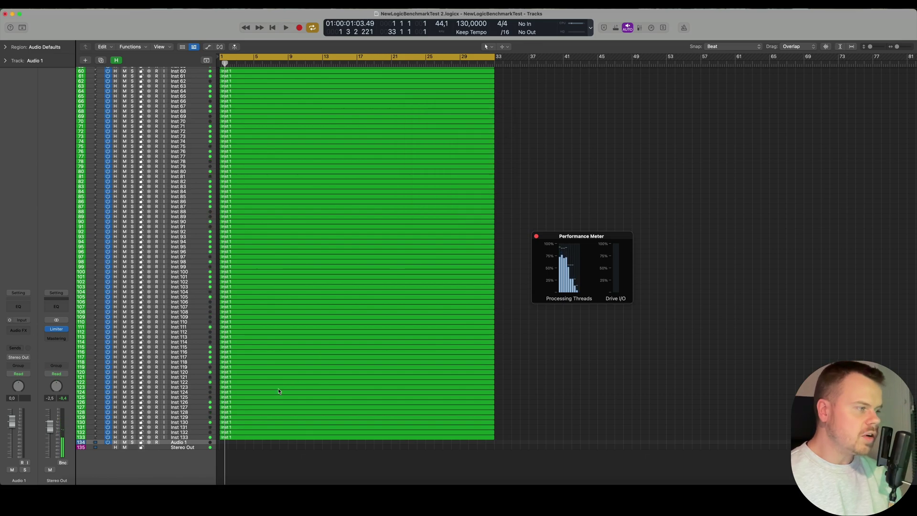
Delete tracks 130–133 with their regions plus Audio 1, then test playback with 129 tracks.
{"action": "left_click", "coordinate": [188, 423], "text": "shift"}
{"action": "key", "text": "Delete"}
{"action": "key", "text": "super+BackSpace"}
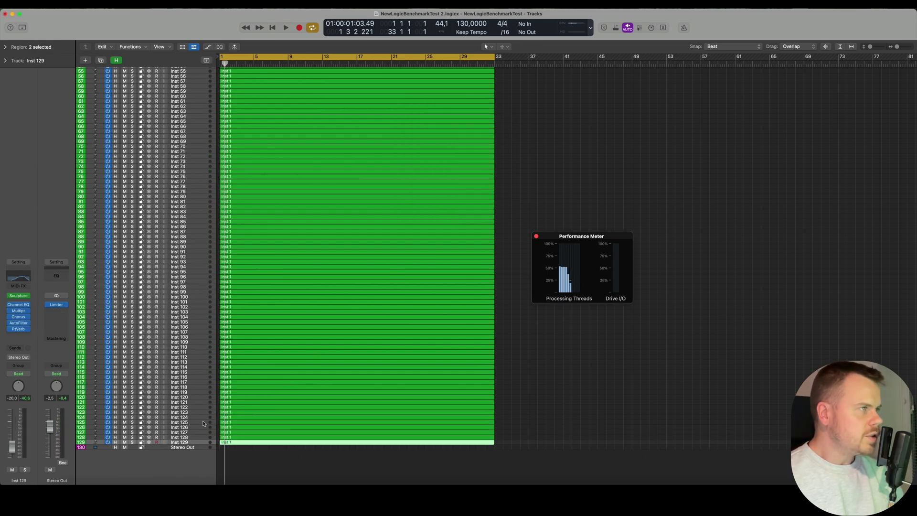
{"action": "key", "text": "space"}
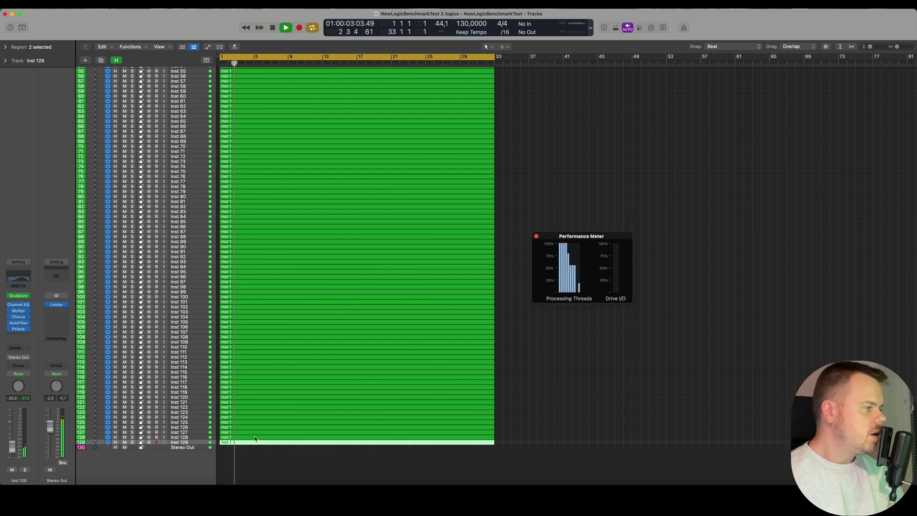
{"action": "key", "text": "space"}
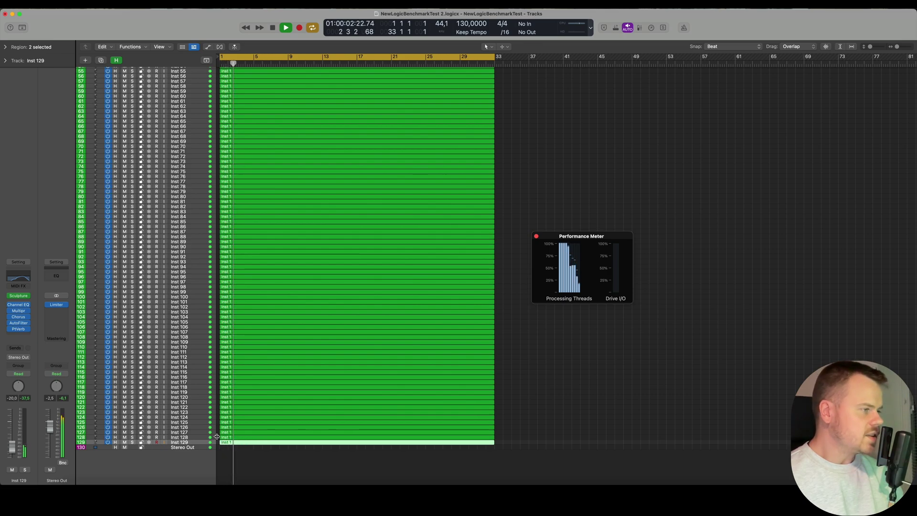
Add Inst 130–133 with regions plus empty Inst 134 and 135, then start playback.
{"action": "key", "text": "super+d"}
{"action": "key", "text": "super+d"}
{"action": "key", "text": "super+d"}
{"action": "key", "text": "super+d"}
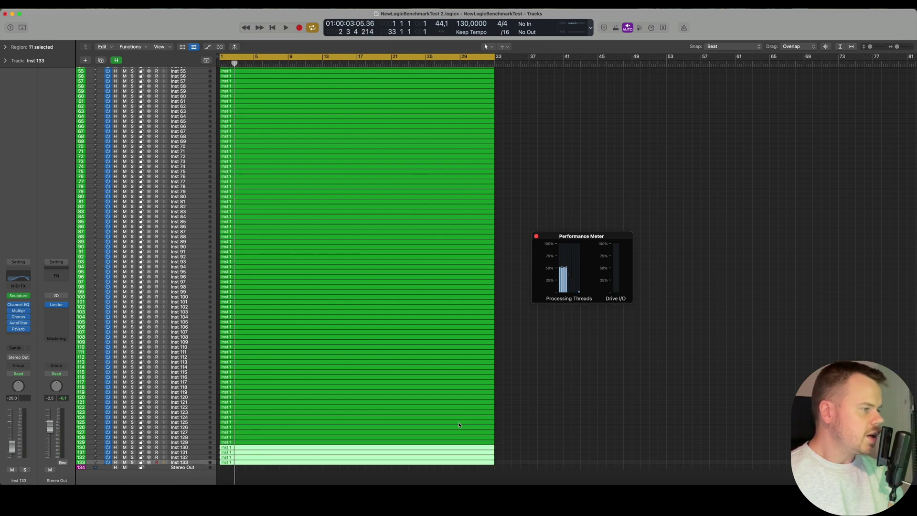
{"action": "left_click", "coordinate": [507, 415]}
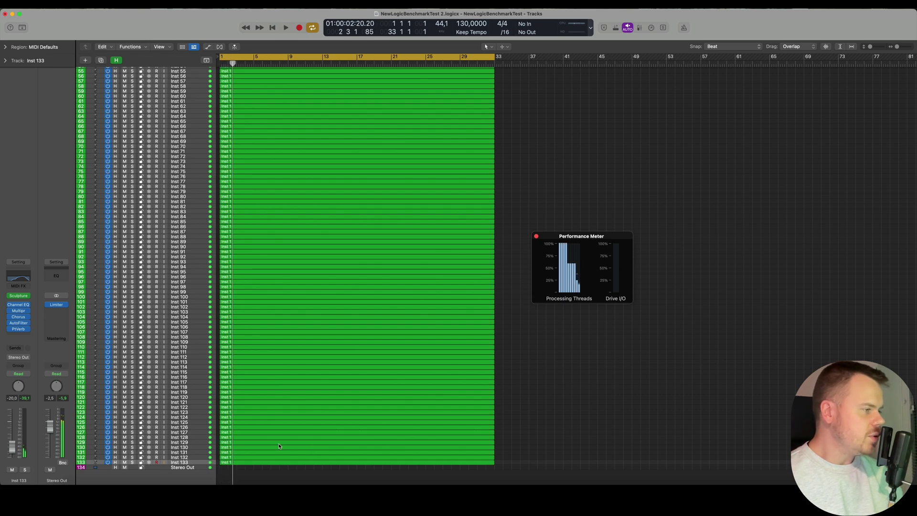
{"action": "key", "text": "super+d"}
{"action": "key", "text": "super+d"}
{"action": "left_click_drag", "start_coordinate": [238, 464], "coordinate": [238, 460]}
{"action": "key", "text": "space"}
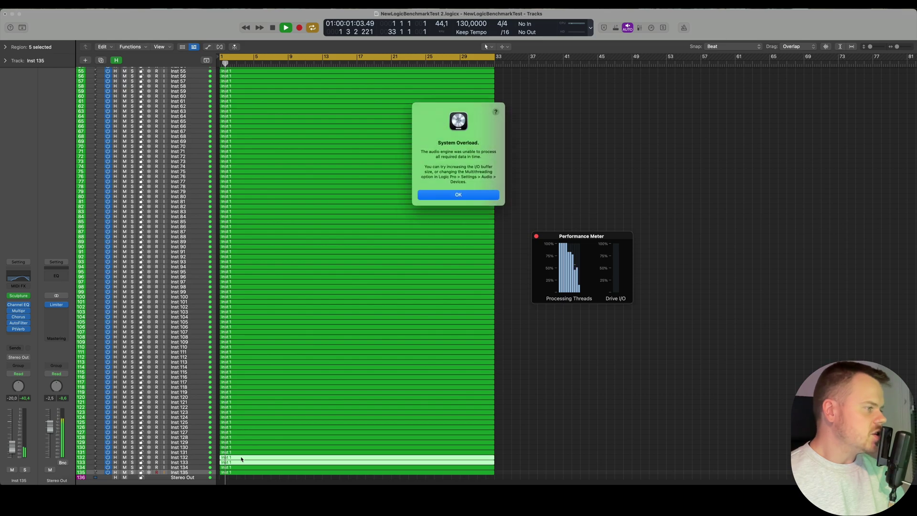
Dismiss the overload, replay to another overload, and delete track Inst 135.
{"action": "key", "text": "Return"}
{"action": "key", "text": "space"}
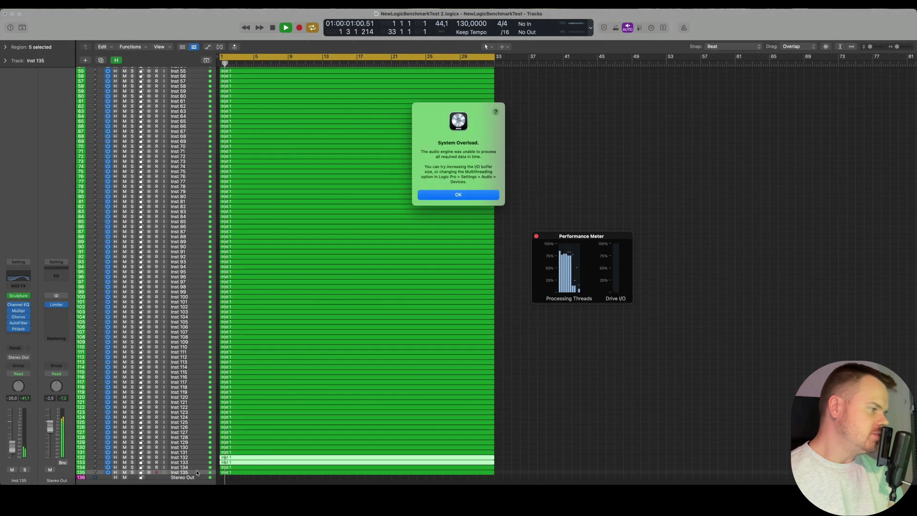
{"action": "key", "text": "Return"}
{"action": "left_click", "coordinate": [197, 473]}
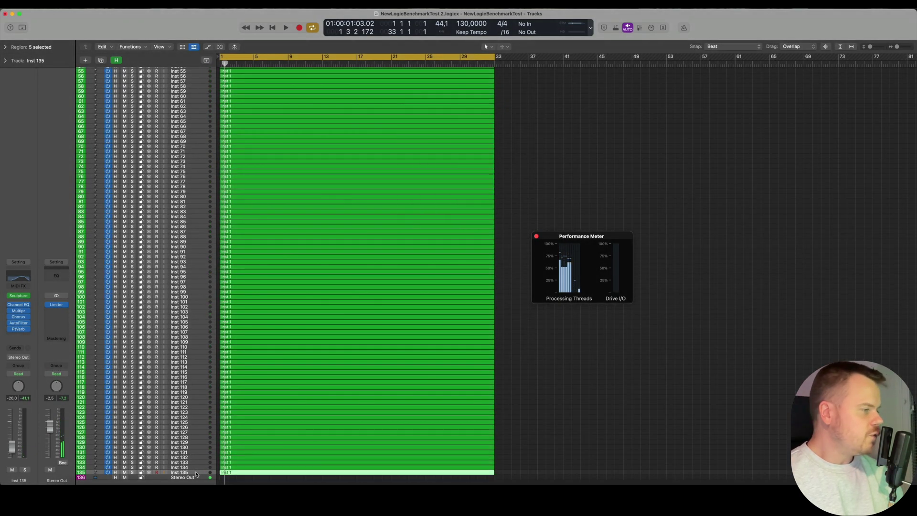
{"action": "key", "text": "super+BackSpace"}
Test playback with 134 tracks, then delete Inst 134 and play the 133-track project again.
{"action": "key", "text": "space"}
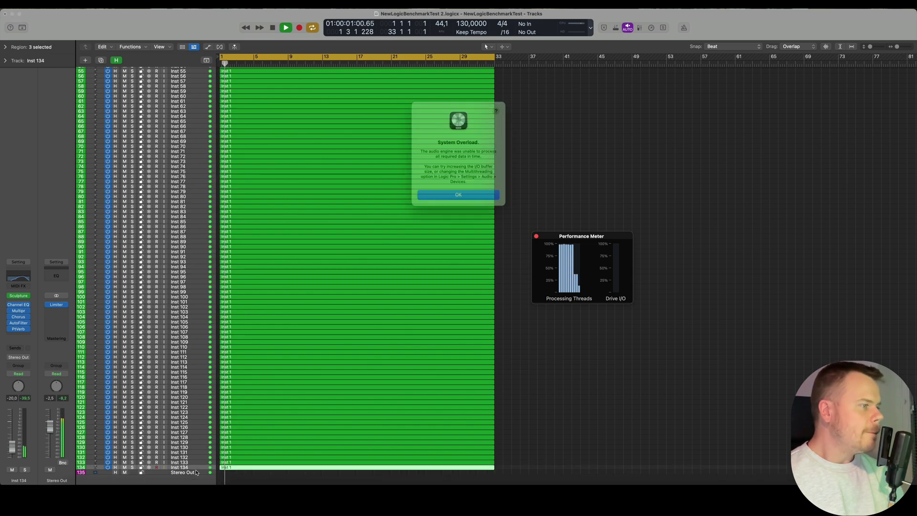
{"action": "key", "text": "Return"}
{"action": "left_click", "coordinate": [196, 471]}
{"action": "key", "text": "super+BackSpace"}
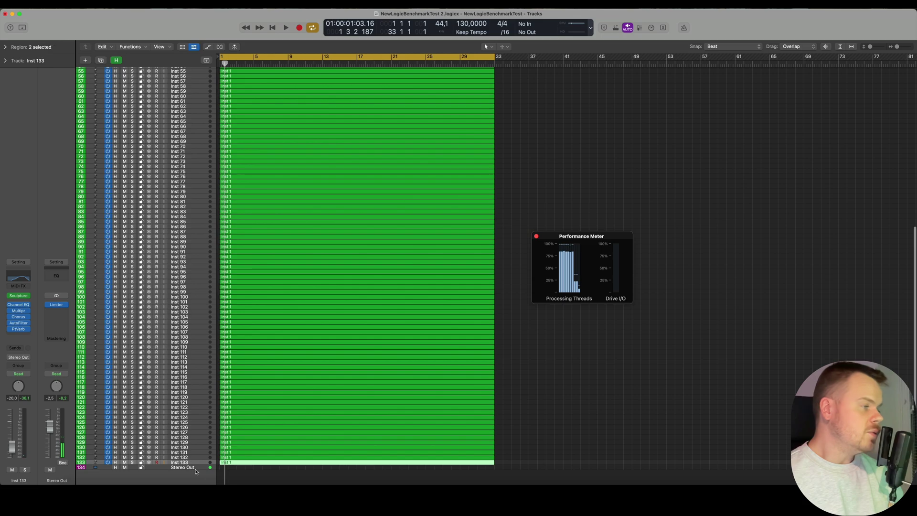
{"action": "key", "text": "space"}
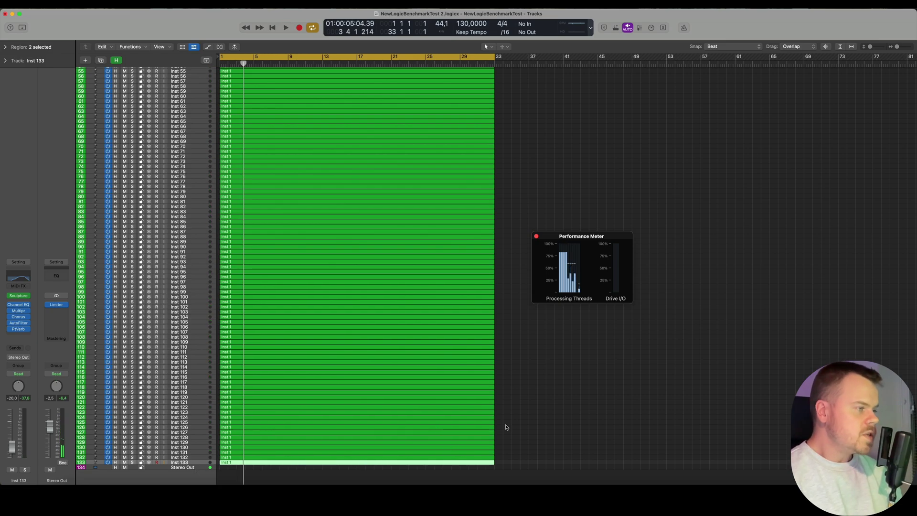
Choose File > New and close NewLogicBenchmarkTest 2, discarding its unsaved changes.
{"action": "left_click", "coordinate": [53, 5]}
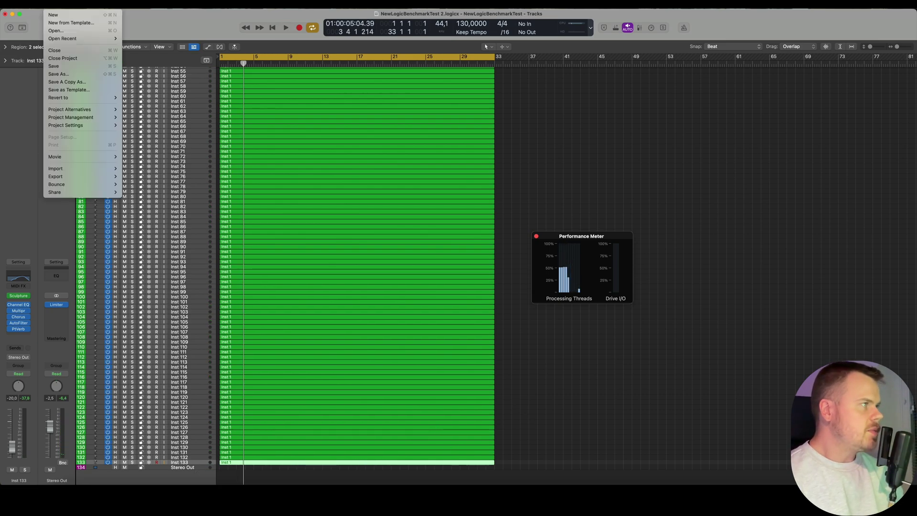
{"action": "left_click", "coordinate": [51, 16]}
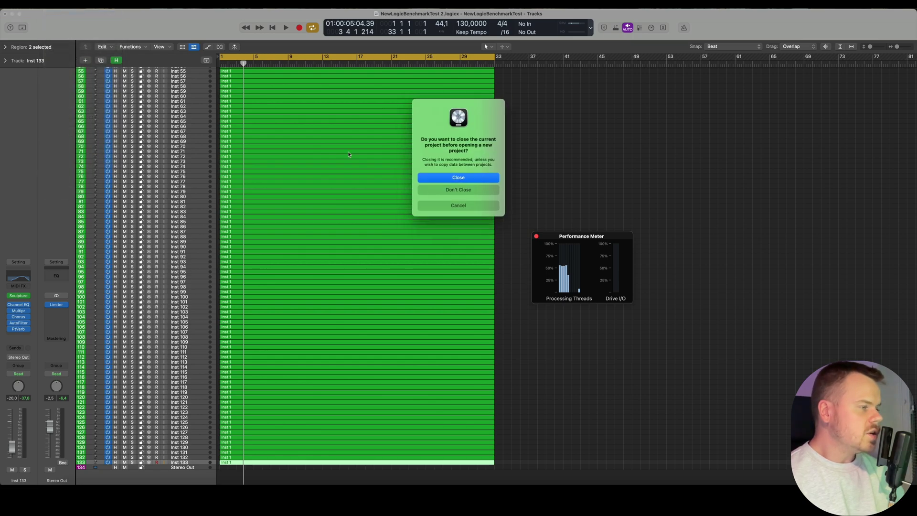
{"action": "left_click", "coordinate": [441, 178]}
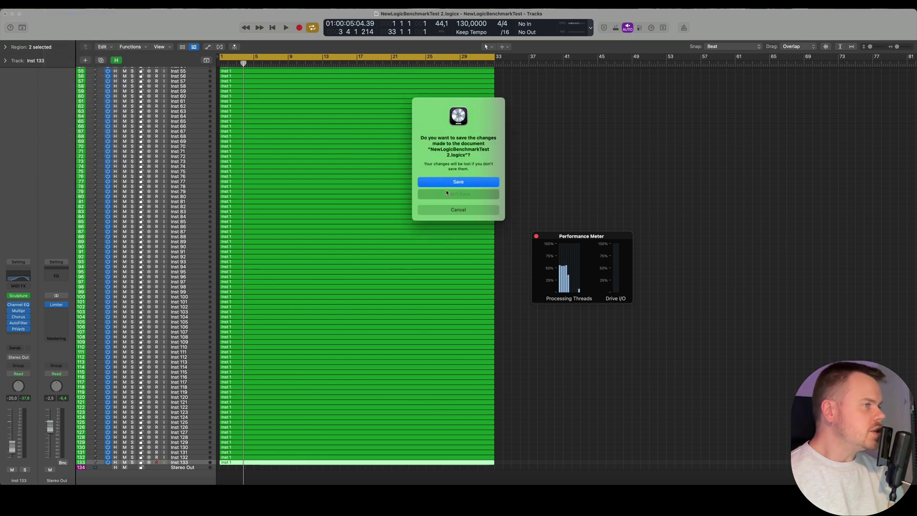
{"action": "left_click", "coordinate": [447, 193]}
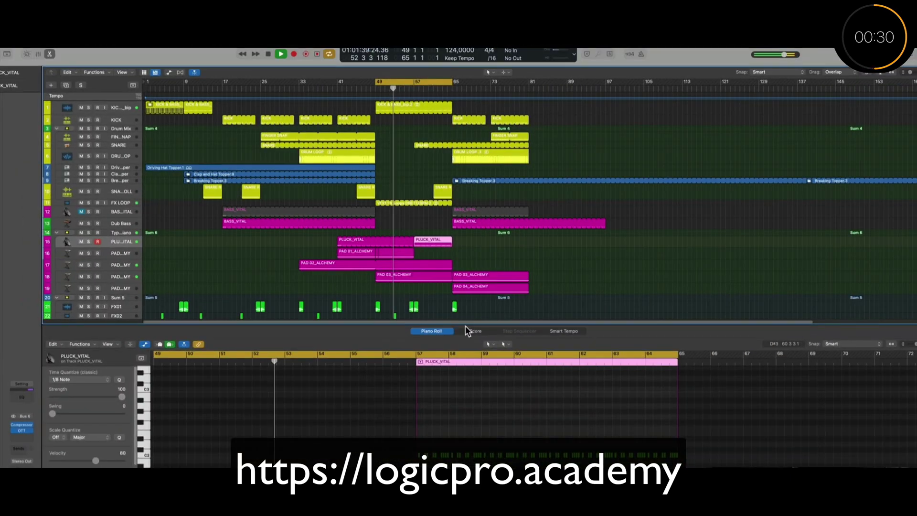
{"action": "left_click", "coordinate": [411, 361]}
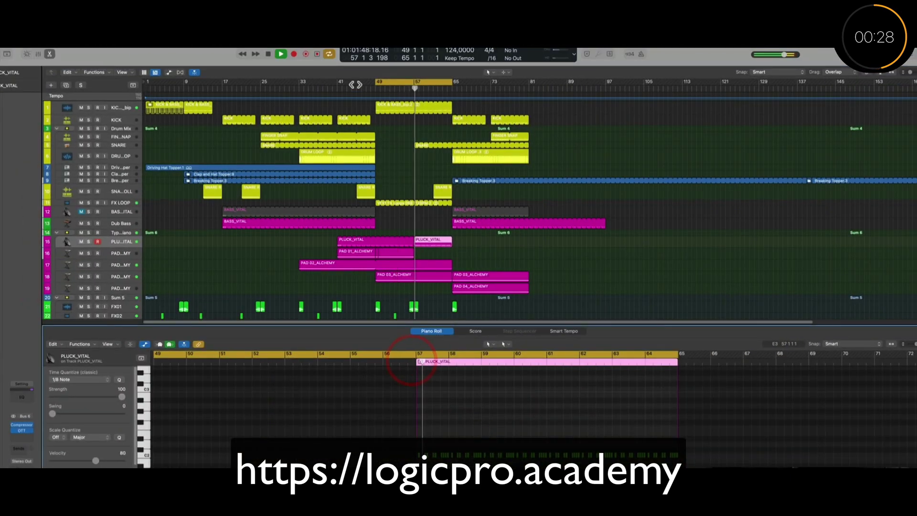
{"action": "left_click", "coordinate": [375, 88]}
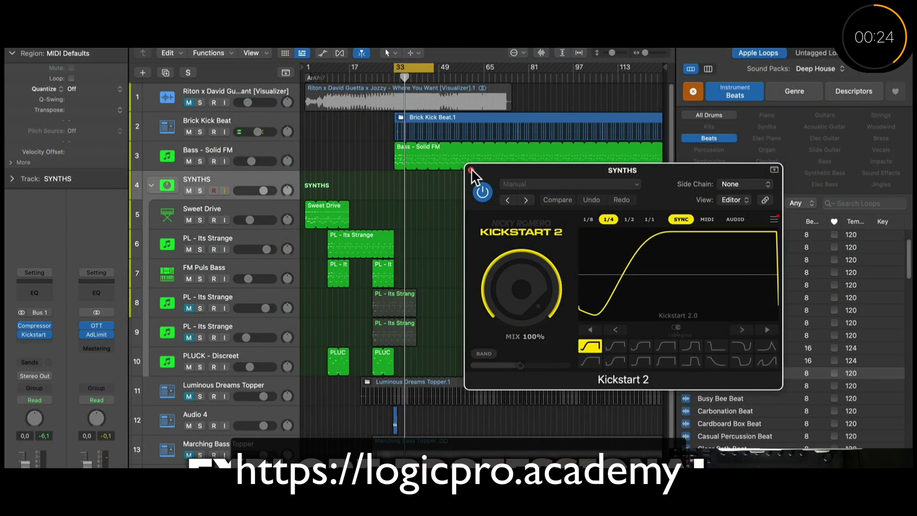
{"action": "left_click", "coordinate": [471, 169]}
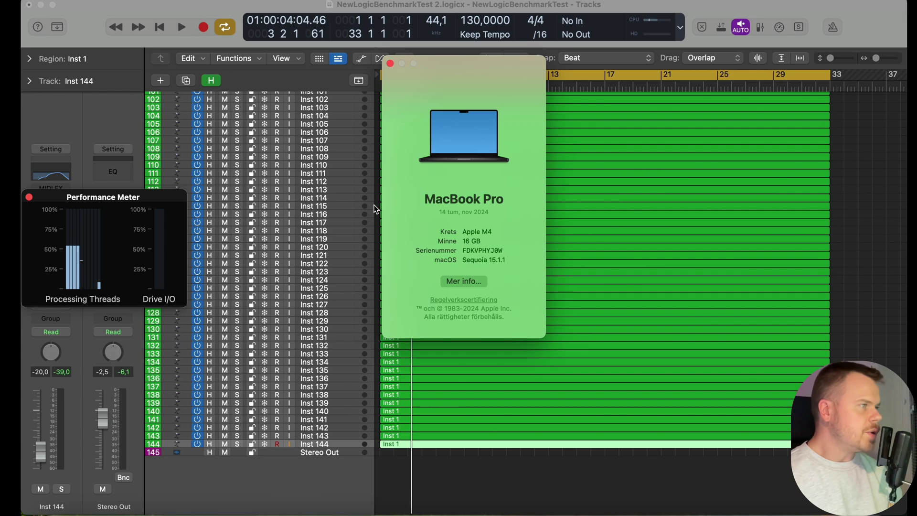
Close About This Mac, add the CPU/HD Performance Meter to the control bar, and select Inst 128.
{"action": "left_click", "coordinate": [389, 64]}
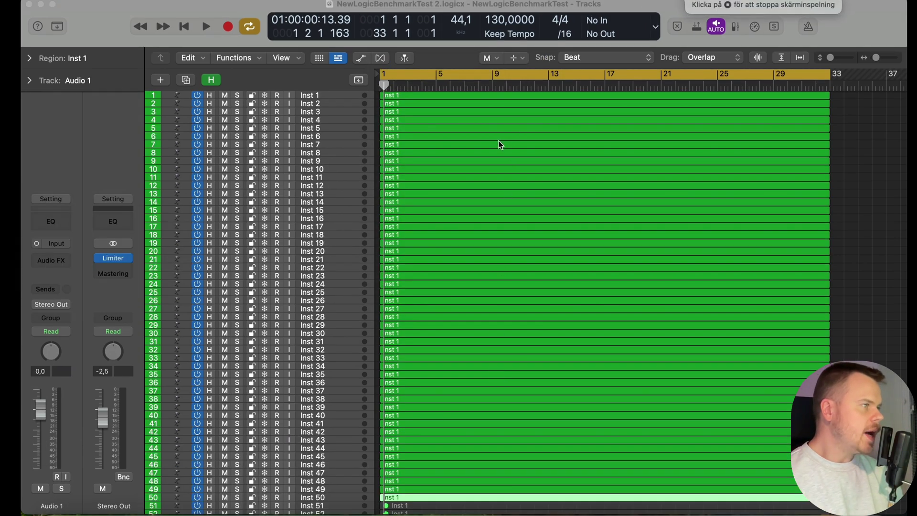
{"action": "scroll", "coordinate": [498, 140], "scroll_direction": "down", "scroll_amount": 10}
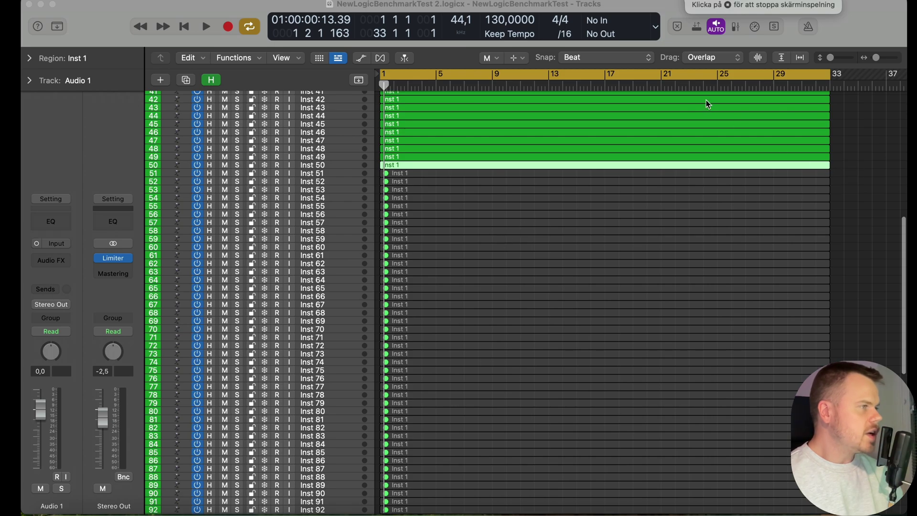
{"action": "left_click", "coordinate": [655, 27]}
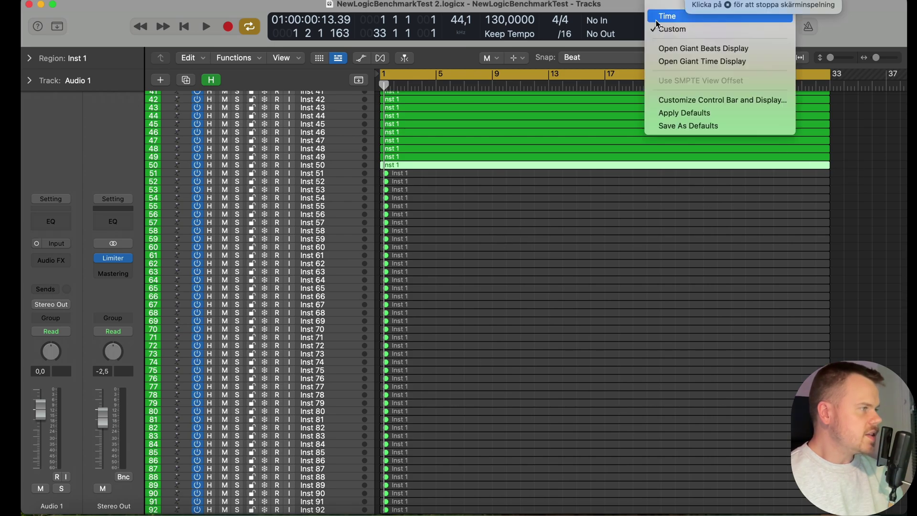
{"action": "left_click", "coordinate": [678, 104]}
{"action": "left_click", "coordinate": [510, 254]}
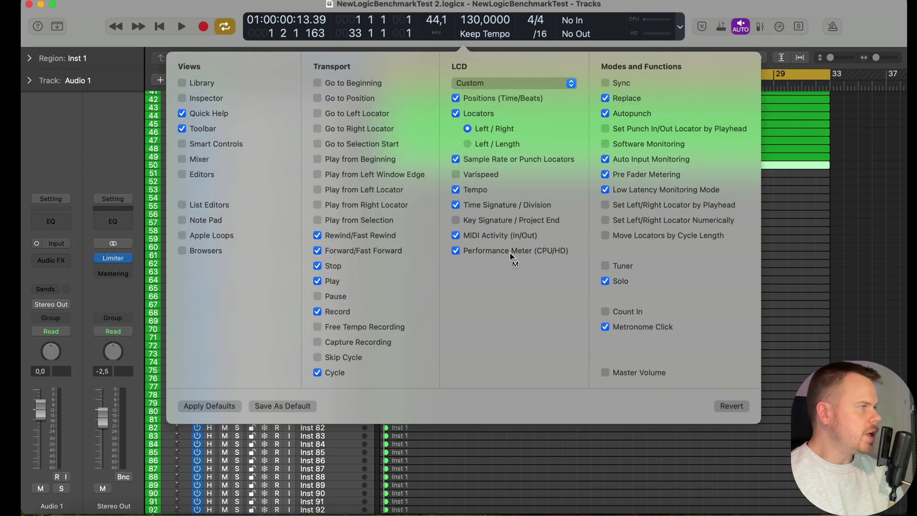
{"action": "left_click", "coordinate": [770, 339]}
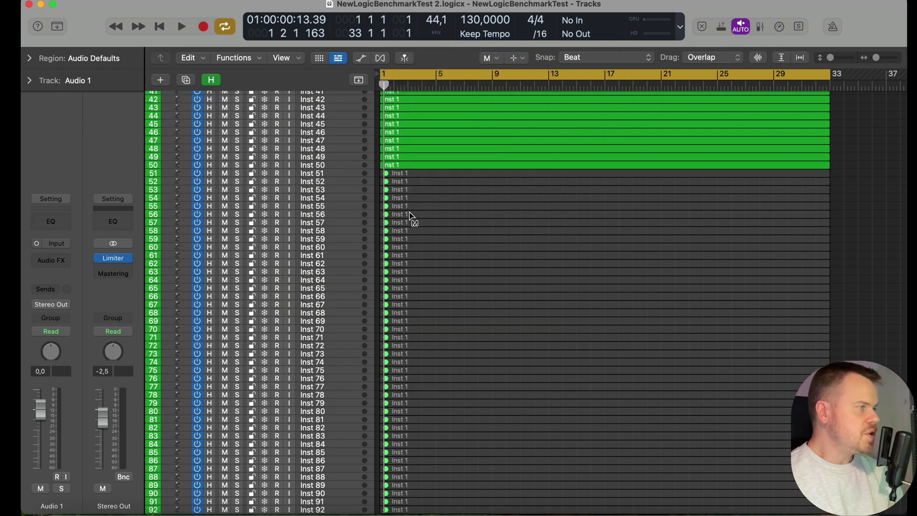
{"action": "scroll", "coordinate": [348, 445], "scroll_direction": "down", "scroll_amount": 10}
{"action": "left_click", "coordinate": [348, 444]}
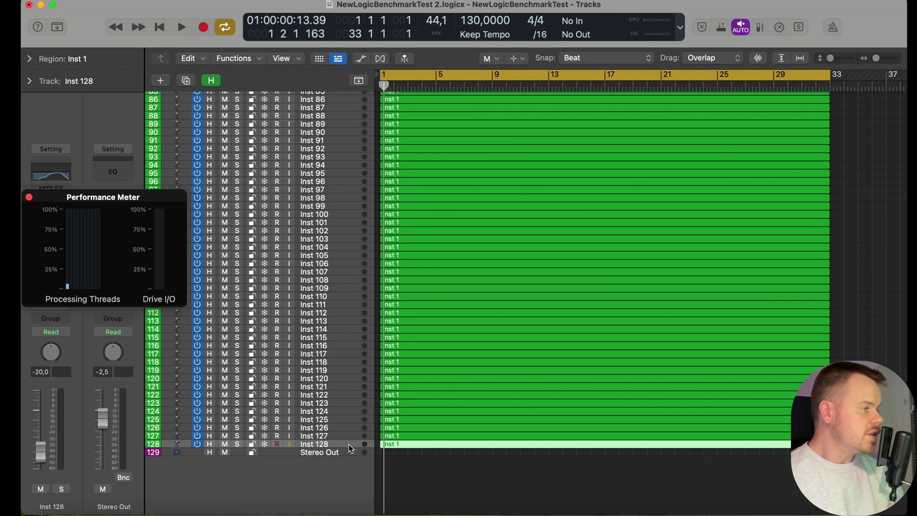
Test playback at 128 tracks, then add tracks up to Inst 143 and test again.
{"action": "key", "text": "XF86AudioMute"}
{"action": "key", "text": "space"}
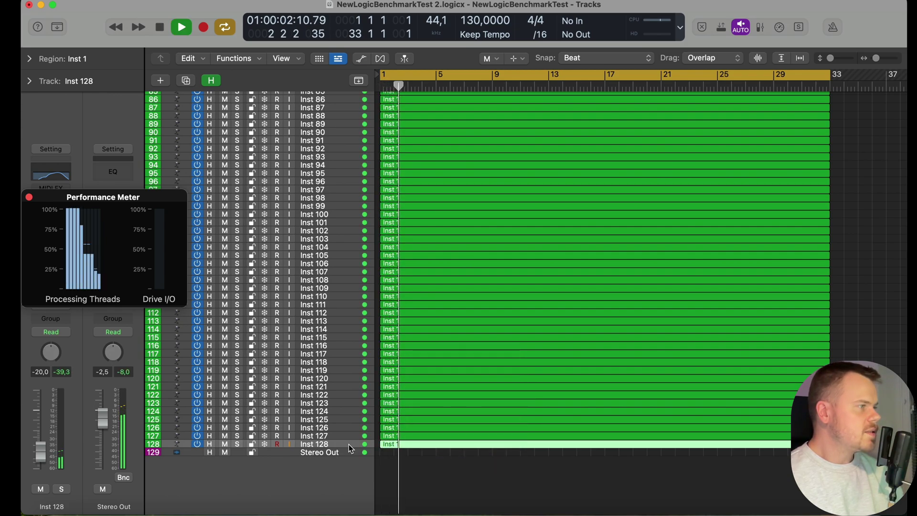
{"action": "key", "text": "space"}
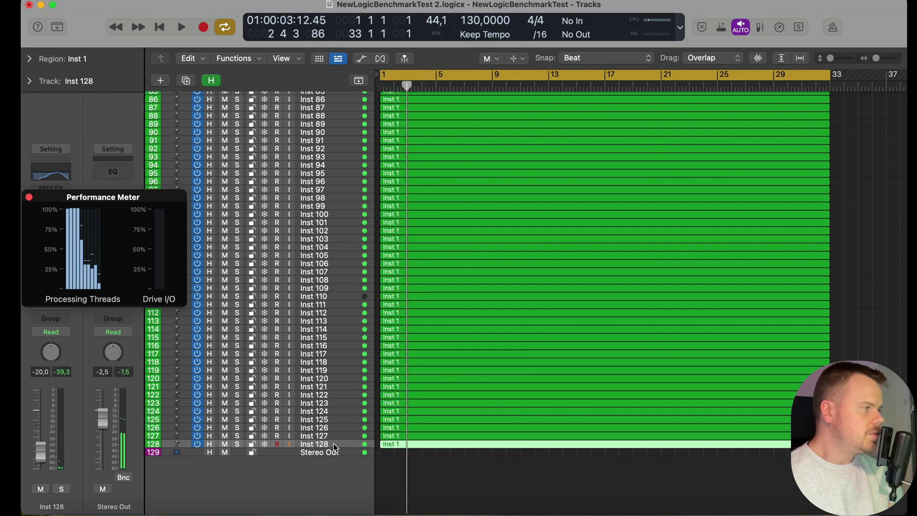
{"action": "key", "text": "super+d"}
{"action": "key", "text": "super+d"}
{"action": "key", "text": "super+d"}
{"action": "key", "text": "super+d"}
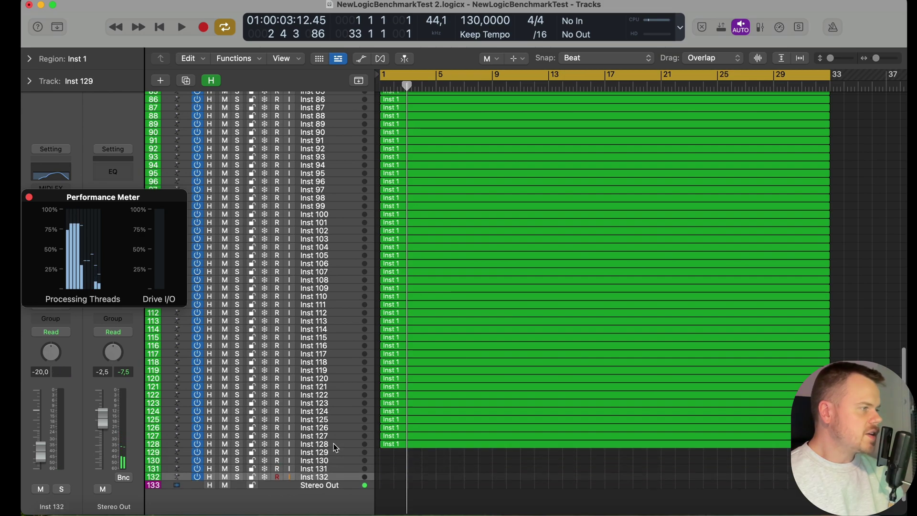
{"action": "key", "text": "super+d"}
{"action": "key", "text": "super+d"}
{"action": "key", "text": "super+d"}
{"action": "key", "text": "super+d"}
{"action": "key", "text": "super+d"}
{"action": "key", "text": "super+d"}
{"action": "key", "text": "super+d"}
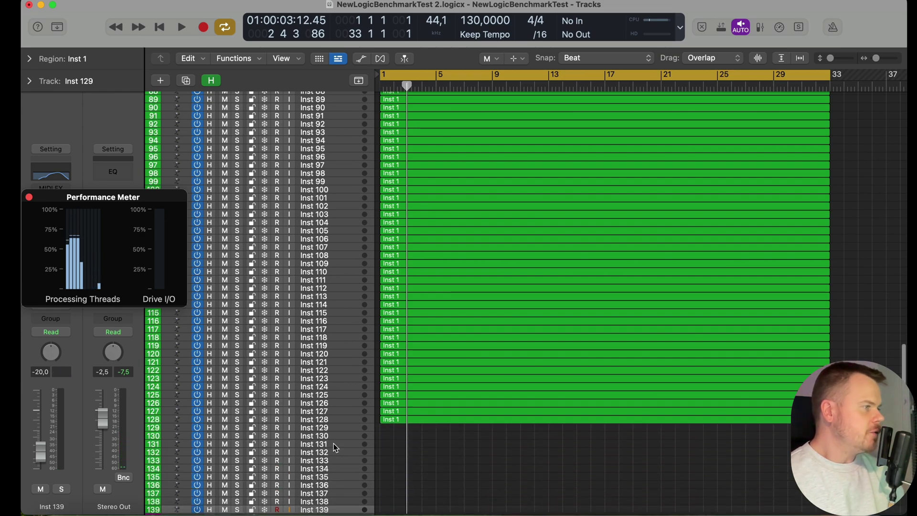
{"action": "key", "text": "super+d"}
{"action": "key", "text": "super+d"}
{"action": "key", "text": "super+d"}
{"action": "key", "text": "super+d"}
{"action": "key", "text": "Return"}
{"action": "key", "text": "space"}
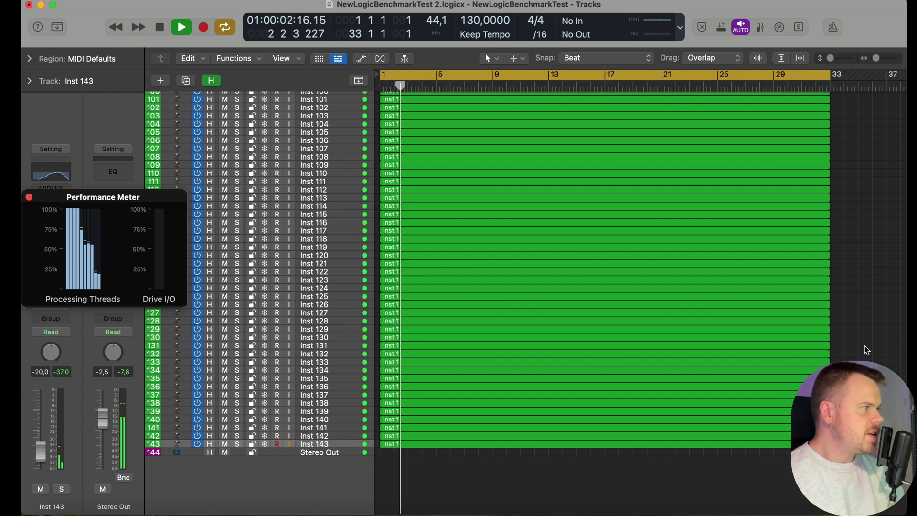
{"action": "key", "text": "space"}
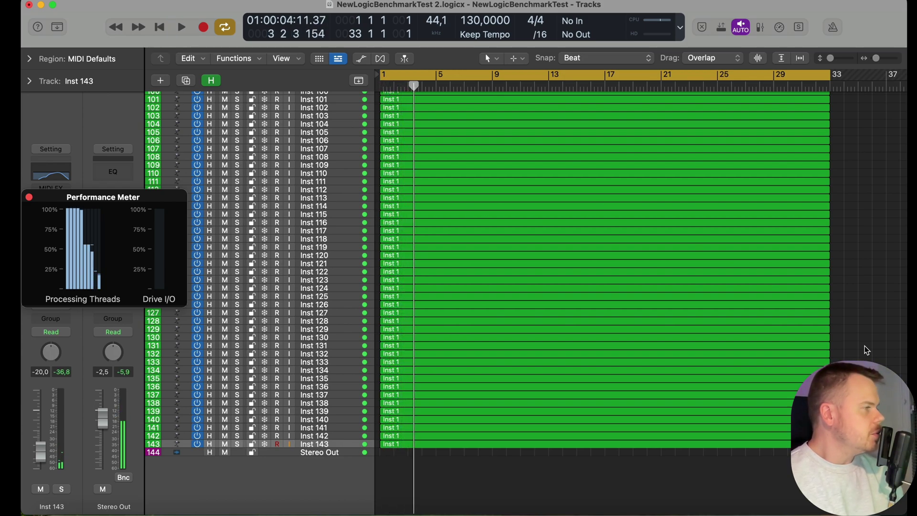
Add tracks up to Inst 152, copy regions onto the new empty tracks, and start playback.
{"action": "key", "text": "super+d"}
{"action": "key", "text": "super+d"}
{"action": "key", "text": "super+d"}
{"action": "key", "text": "super+d"}
{"action": "key", "text": "super+d"}
{"action": "key", "text": "super+d"}
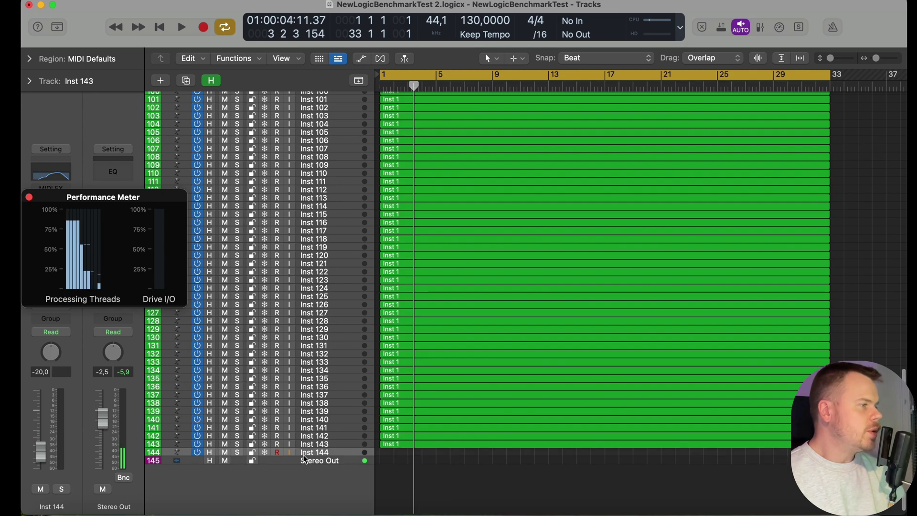
{"action": "key", "text": "super+d"}
{"action": "key", "text": "super+d"}
{"action": "key", "text": "super+d"}
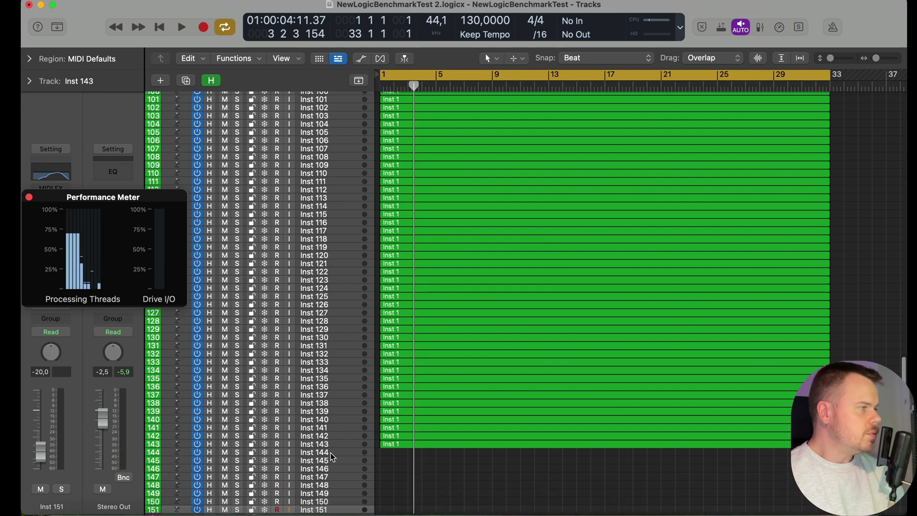
{"action": "left_click_drag", "start_coordinate": [456, 458], "coordinate": [391, 444]}
{"action": "scroll", "coordinate": [406, 380], "scroll_direction": "down", "scroll_amount": 4}
{"action": "left_click_drag", "start_coordinate": [405, 370], "coordinate": [406, 380]}
{"action": "key", "text": "space"}
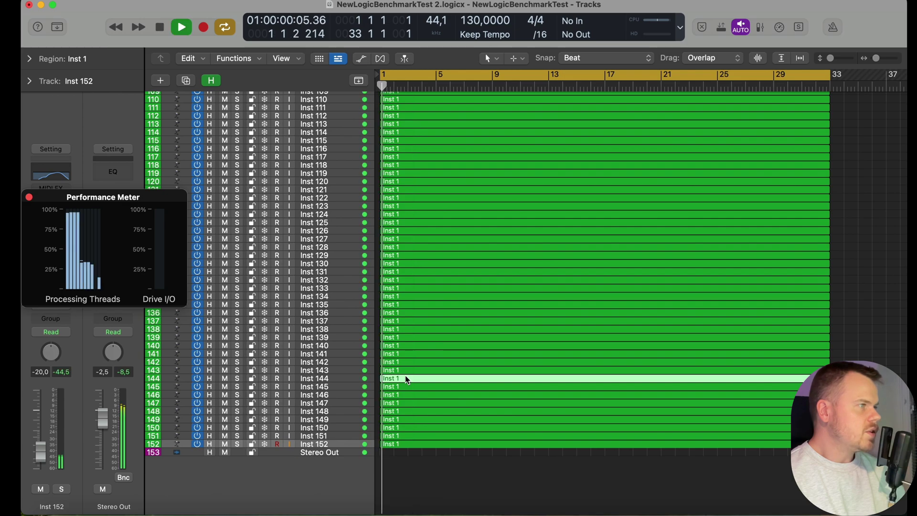
Replay the 152 tracks to an overload, then delete tracks Inst 146 to 152 and play again.
{"action": "key", "text": "Return"}
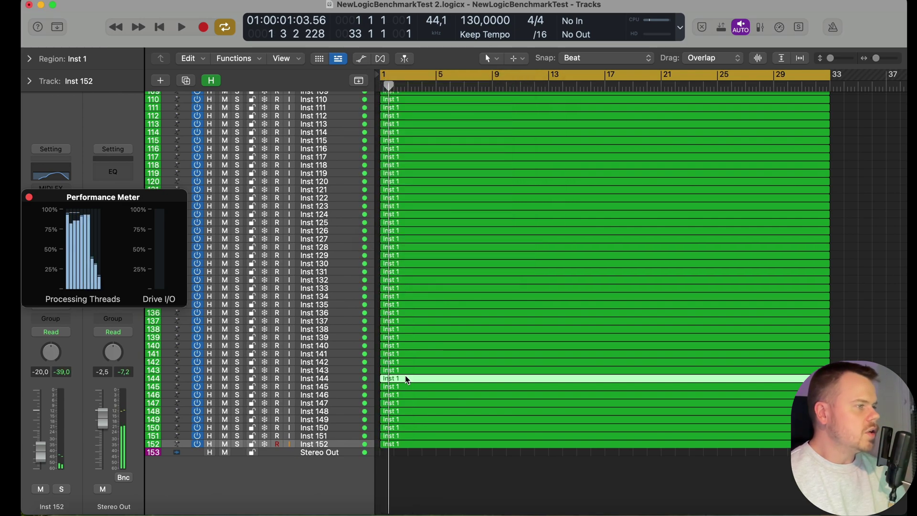
{"action": "key", "text": "space"}
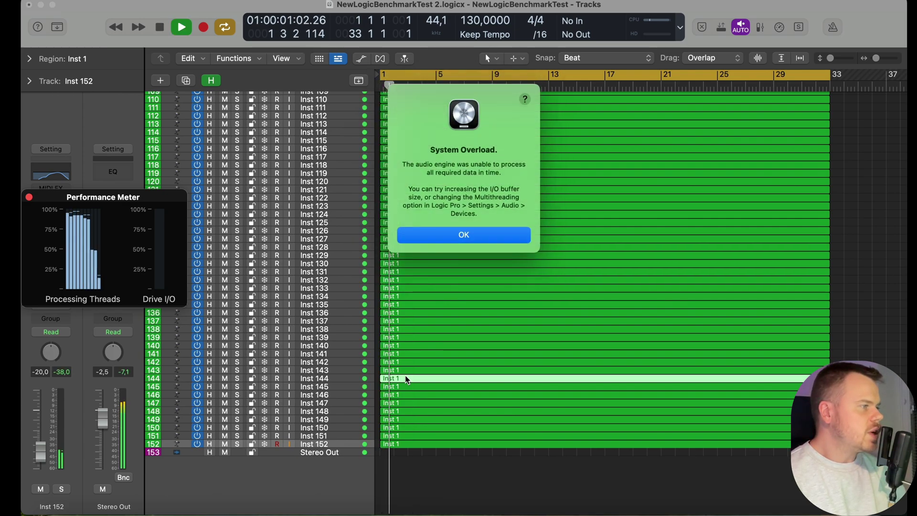
{"action": "key", "text": "Return"}
{"action": "key", "text": "super+BackSpace"}
{"action": "key", "text": "super+BackSpace"}
{"action": "key", "text": "super+BackSpace"}
{"action": "key", "text": "super+BackSpace"}
{"action": "key", "text": "super+BackSpace"}
{"action": "key", "text": "super+BackSpace"}
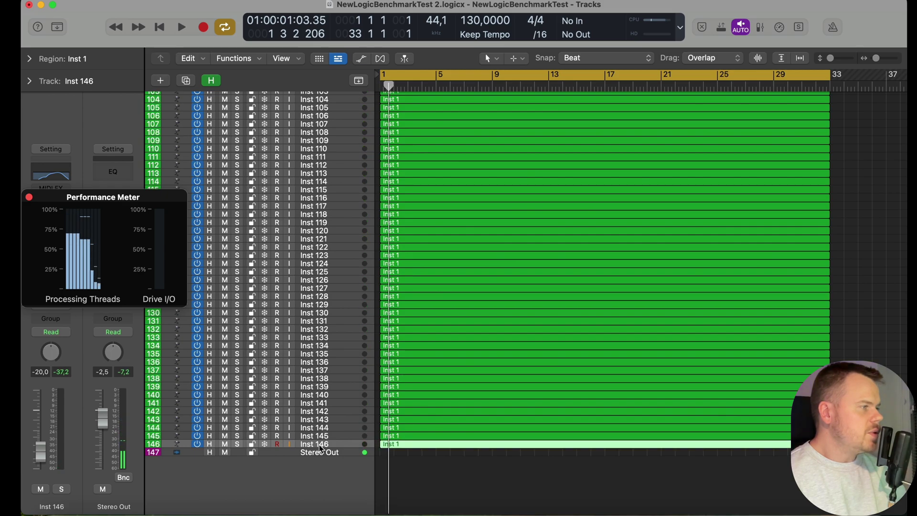
{"action": "key", "text": "super+BackSpace"}
{"action": "key", "text": "space"}
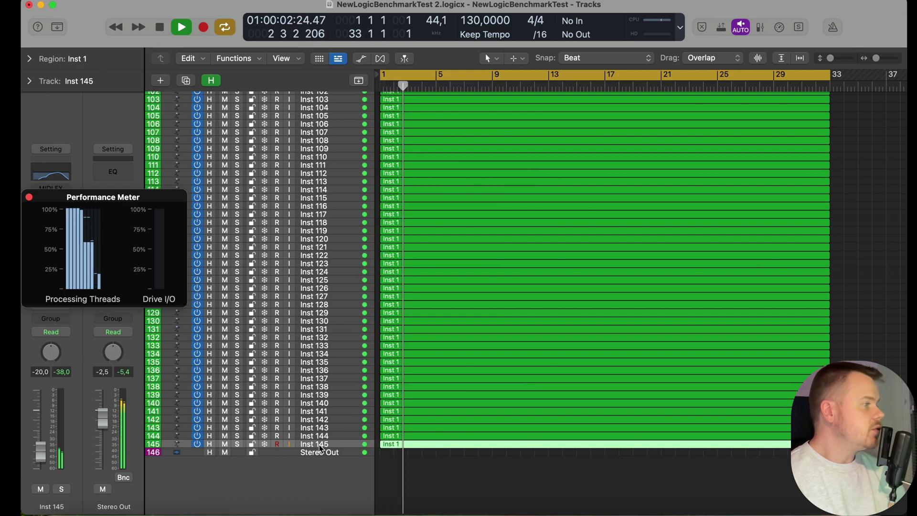
Delete Inst 145, dismiss the overload alert, and replay the 144-track project.
{"action": "key", "text": "super+BackSpace"}
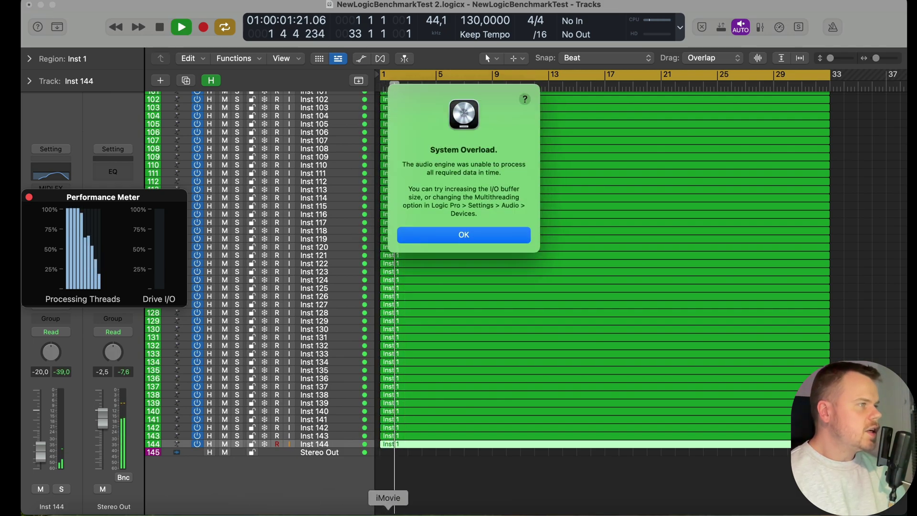
{"action": "key", "text": "Return"}
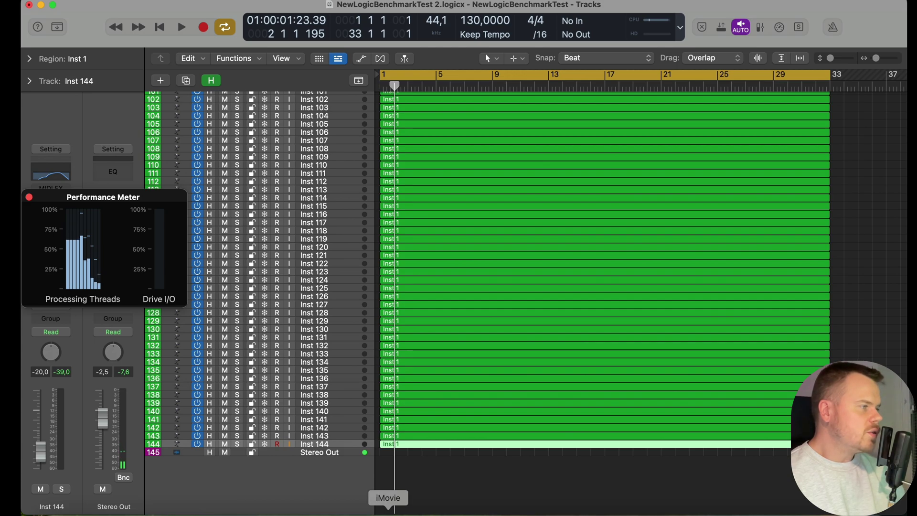
{"action": "key", "text": "space"}
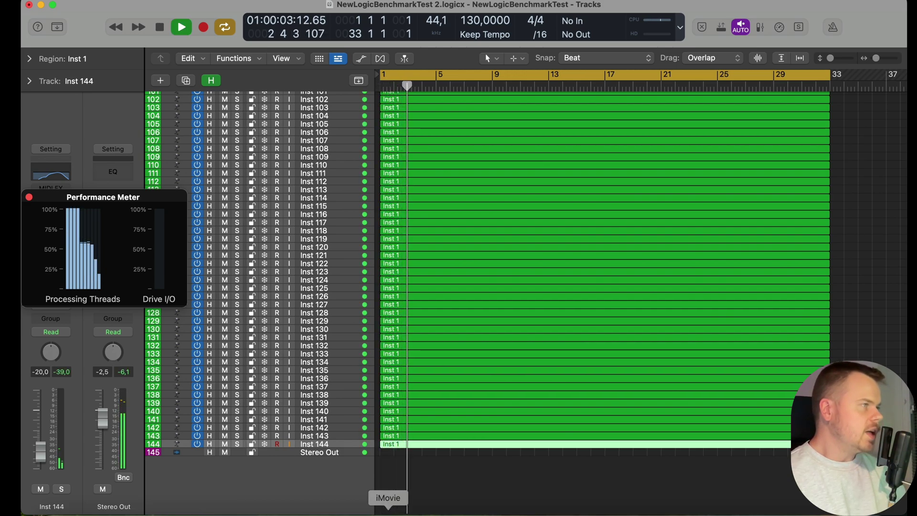
{"action": "key", "text": "space"}
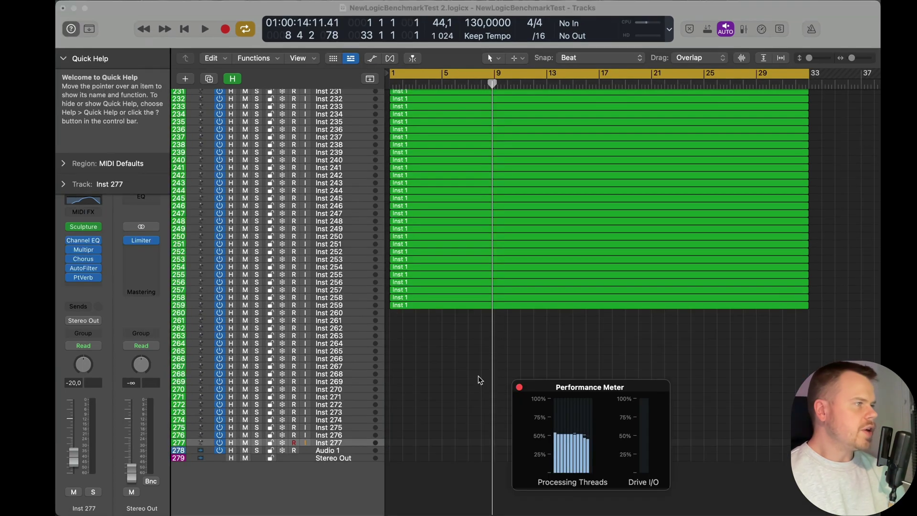
Copy the Inst 1 regions onto the empty tracks through Inst 277, then play from the start.
{"action": "scroll", "coordinate": [480, 380], "scroll_direction": "down", "scroll_amount": 5}
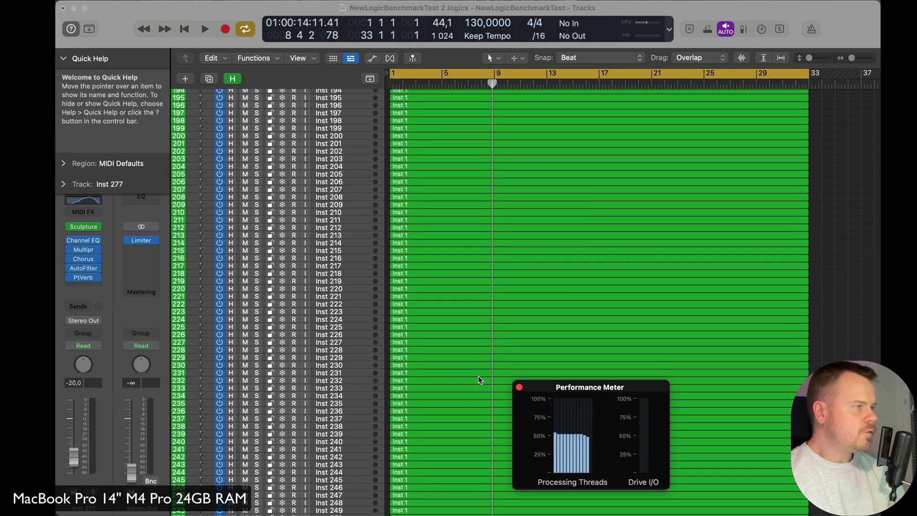
{"action": "left_click_drag", "start_coordinate": [403, 331], "coordinate": [402, 313]}
{"action": "mouse_move", "coordinate": [407, 435]}
{"action": "left_mouse_down"}
{"action": "mouse_move", "coordinate": [404, 404]}
{"action": "mouse_move", "coordinate": [403, 442]}
{"action": "left_mouse_up"}
{"action": "left_click", "coordinate": [411, 466]}
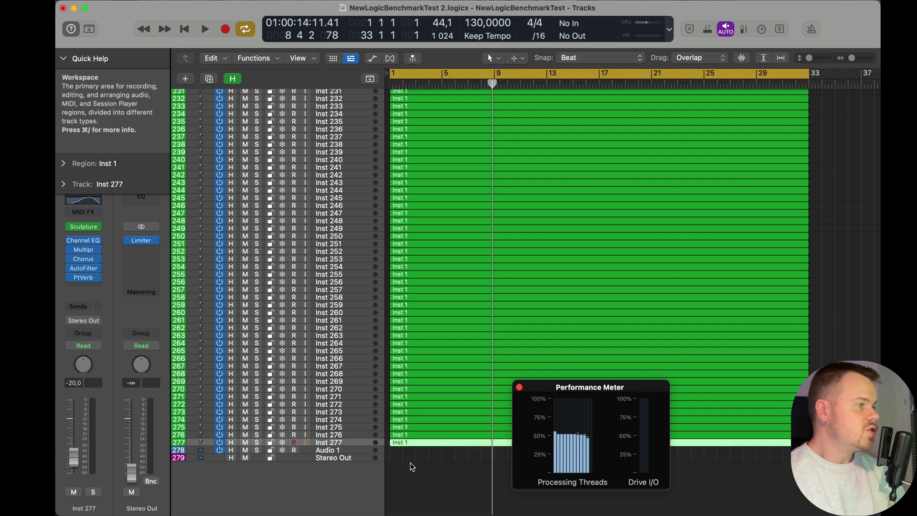
{"action": "key", "text": "Return"}
{"action": "key", "text": "space"}
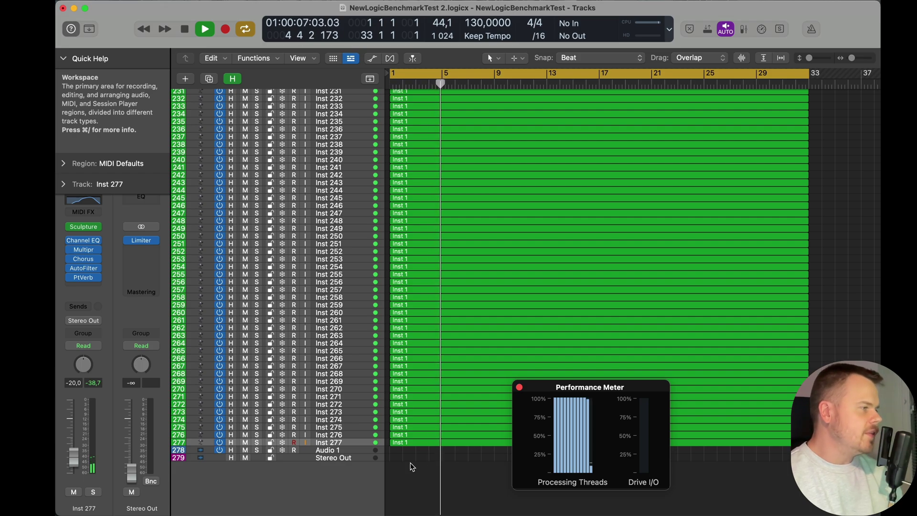
Stop playback, add instrument tracks with Cmd-D, and undo the last three added.
{"action": "key", "text": "space"}
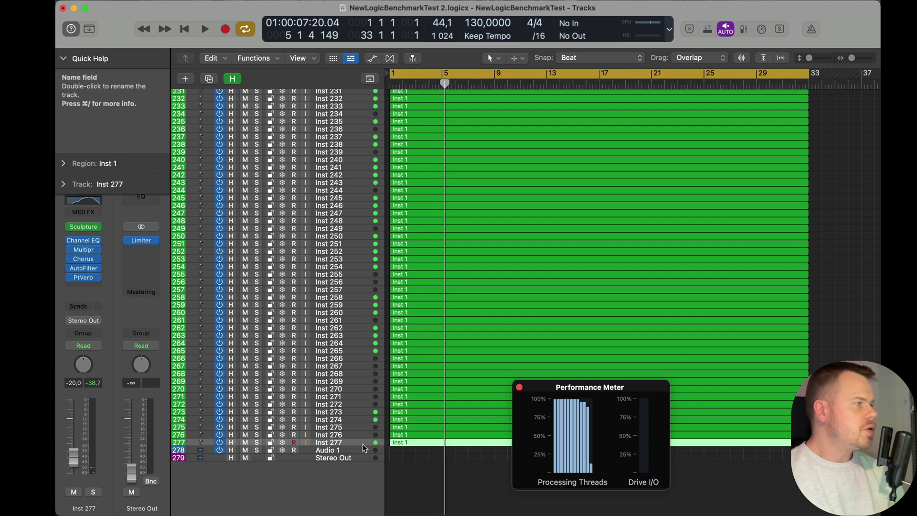
{"action": "key", "text": "super+d"}
{"action": "key", "text": "super+d"}
{"action": "key", "text": "super+d"}
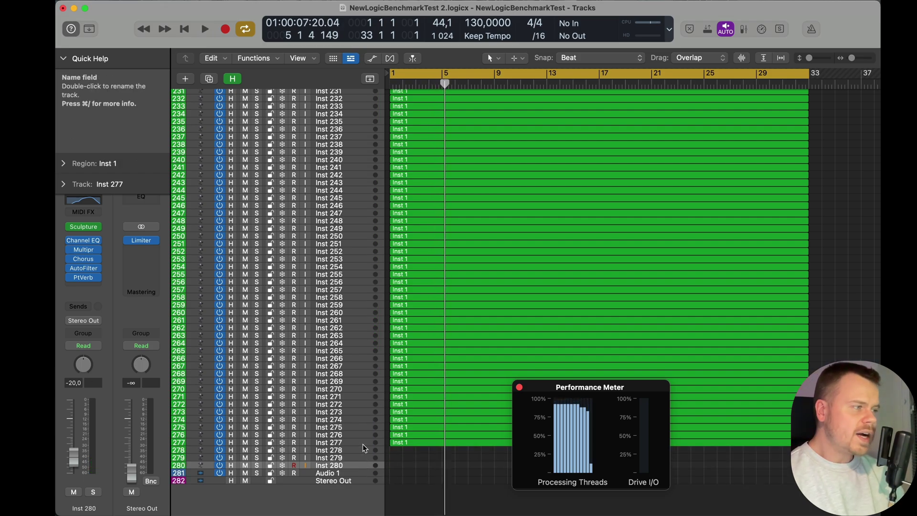
{"action": "key", "text": "super+d"}
{"action": "key", "text": "super+d"}
{"action": "key", "text": "super+d"}
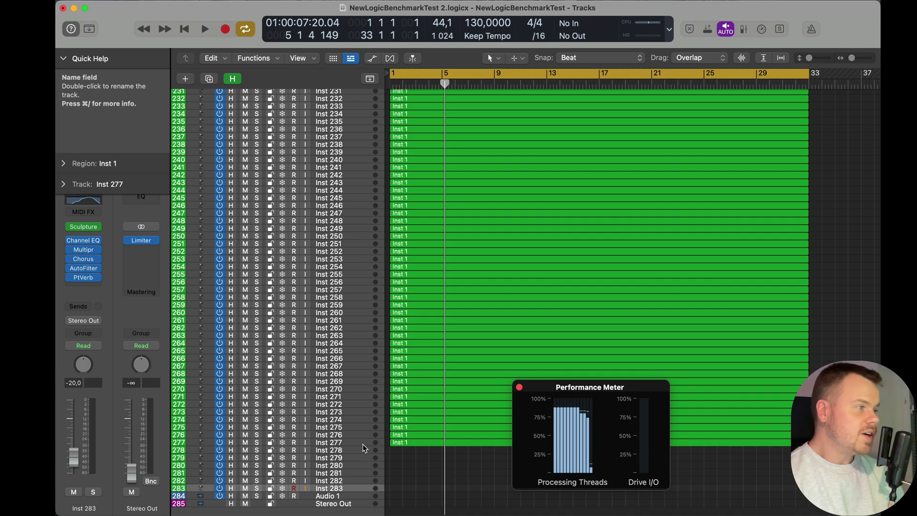
{"action": "key", "text": "super+d"}
{"action": "key", "text": "super+d"}
{"action": "key", "text": "super+d"}
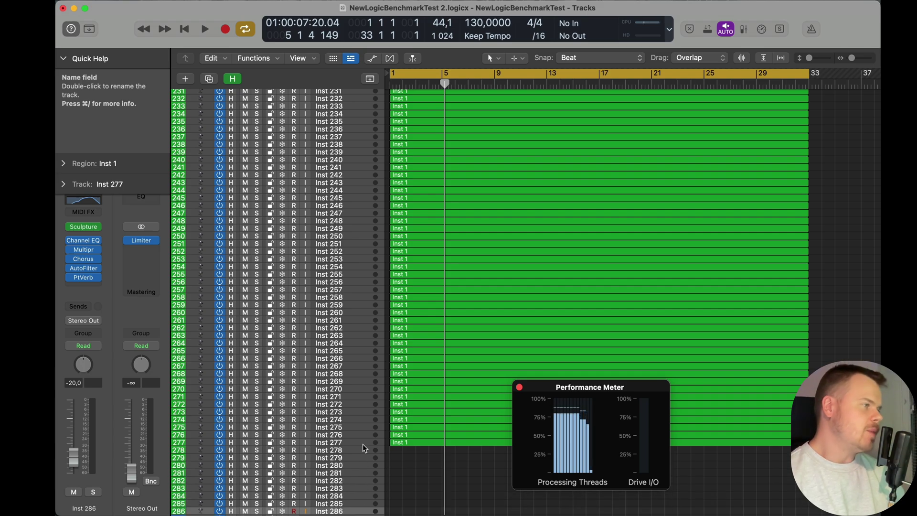
{"action": "key", "text": "super+d"}
{"action": "key", "text": "super+d"}
{"action": "key", "text": "super+d"}
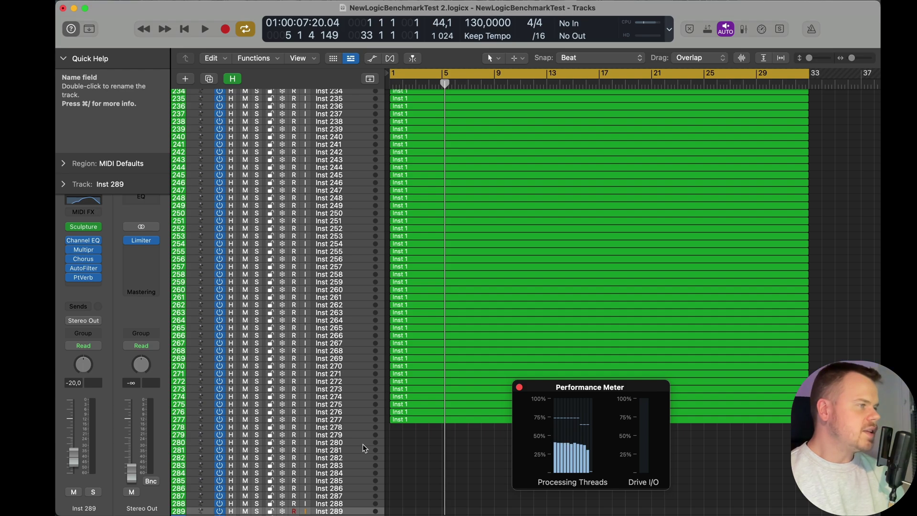
{"action": "key", "text": "super+z"}
{"action": "key", "text": "super+z"}
{"action": "key", "text": "super+z"}
Play the 286-track project, dismiss the System Overload warning, then replay and stop.
{"action": "key", "text": "space"}
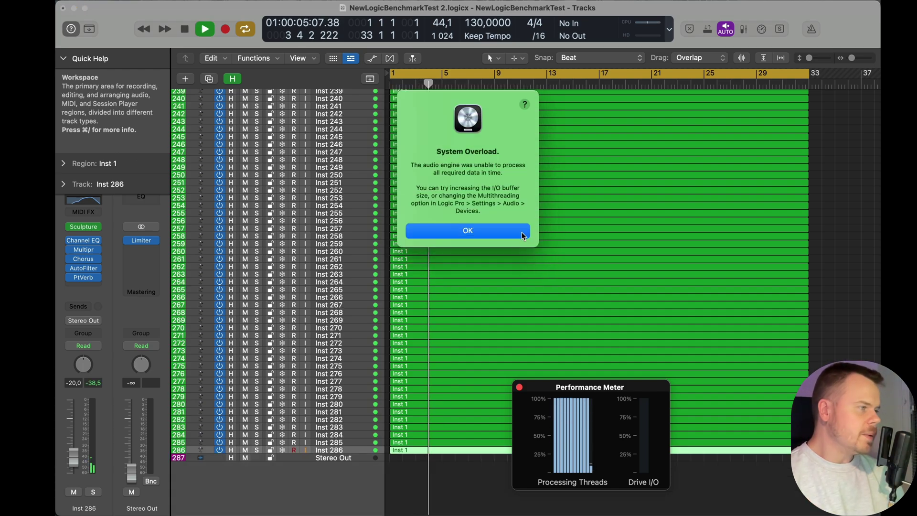
{"action": "left_click", "coordinate": [518, 234]}
{"action": "key", "text": "space"}
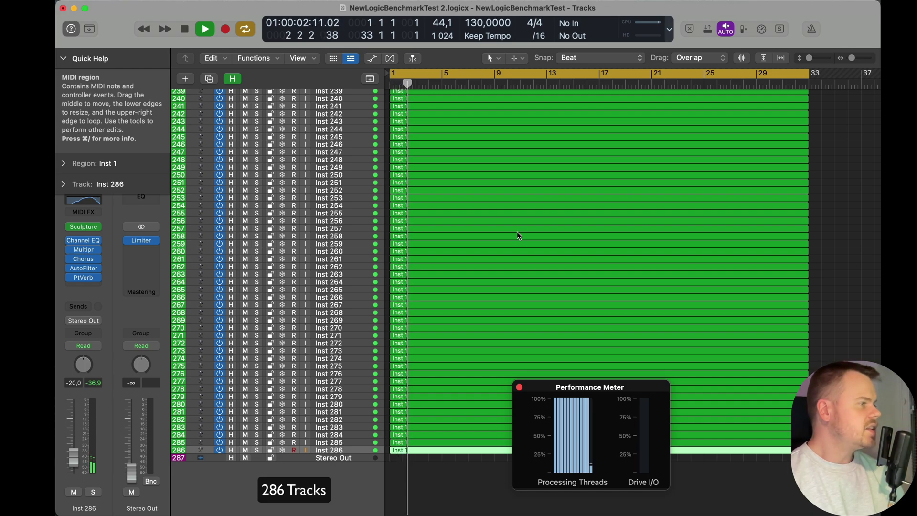
{"action": "key", "text": "space"}
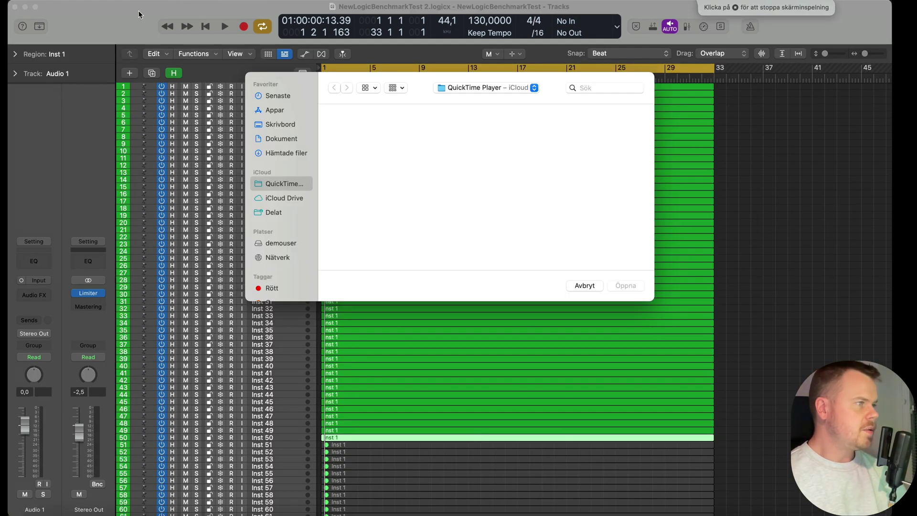
View the About This Mac window (M4 Max, 36 GB), then close it.
{"action": "left_click", "coordinate": [139, 15]}
{"action": "left_click", "coordinate": [17, 1]}
{"action": "left_click", "coordinate": [28, 9]}
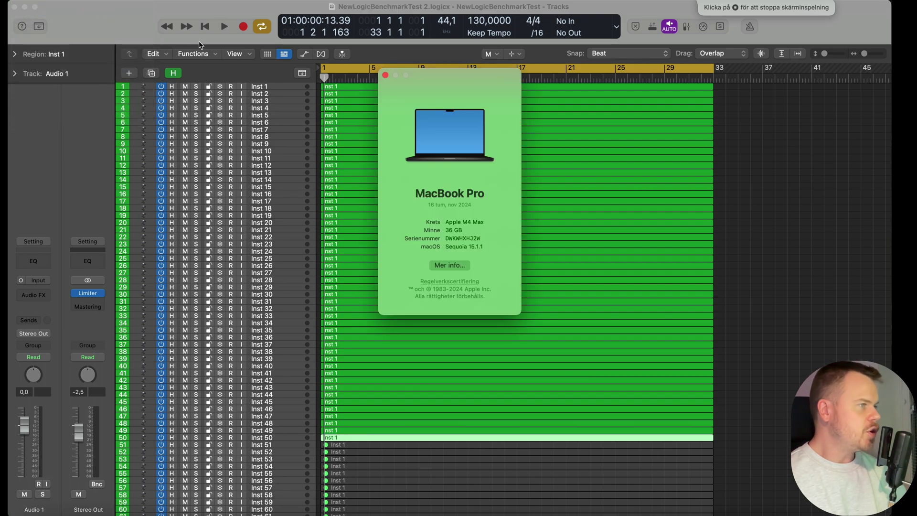
{"action": "left_click", "coordinate": [385, 75]}
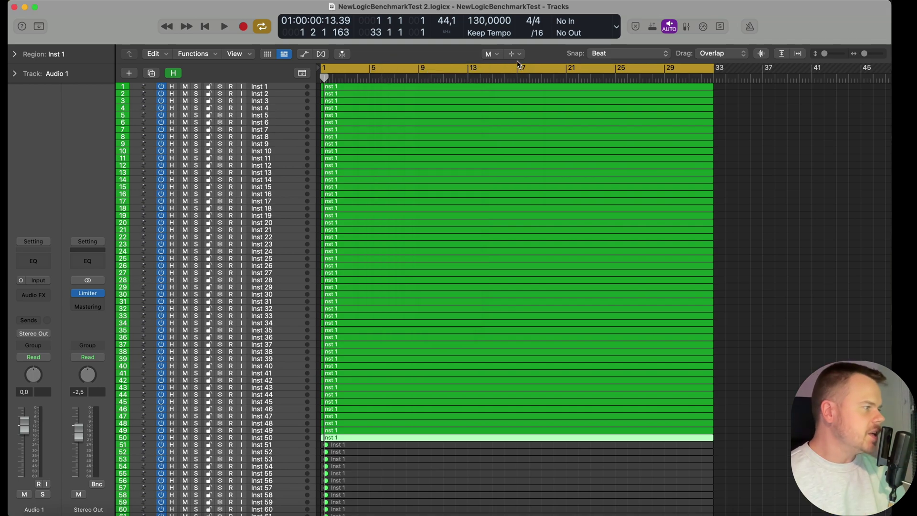
Switch to the Pointer tool from the Tool menu.
{"action": "left_click", "coordinate": [495, 54]}
{"action": "left_click", "coordinate": [508, 68]}
{"action": "scroll", "coordinate": [568, 256], "scroll_direction": "down", "scroll_amount": 4}
{"action": "scroll", "coordinate": [567, 256], "scroll_direction": "down", "scroll_amount": 8}
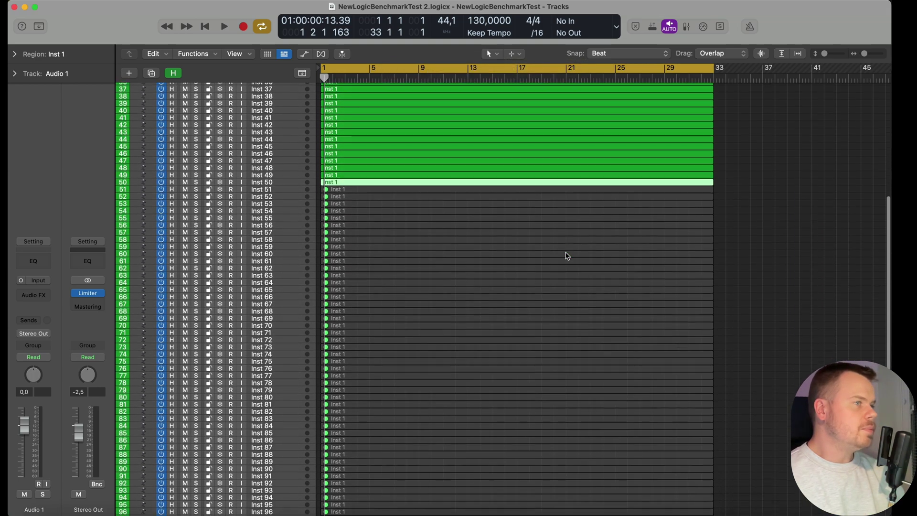
Option-drag copies of the selected regions onto the empty tracks, then test playback.
{"action": "left_click_drag", "start_coordinate": [719, 176], "coordinate": [488, 515]}
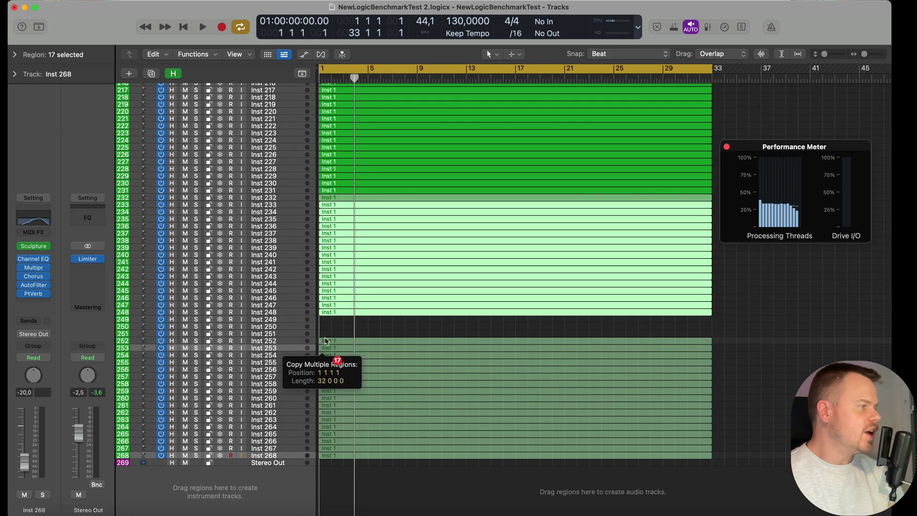
{"action": "left_click_drag", "start_coordinate": [321, 340], "coordinate": [338, 334]}
{"action": "left_click", "coordinate": [328, 448]}
{"action": "mouse_move", "coordinate": [328, 448]}
{"action": "left_mouse_down"}
{"action": "mouse_move", "coordinate": [333, 429]}
{"action": "mouse_move", "coordinate": [333, 457]}
{"action": "left_mouse_up"}
{"action": "key", "text": "Return"}
{"action": "key", "text": "space"}
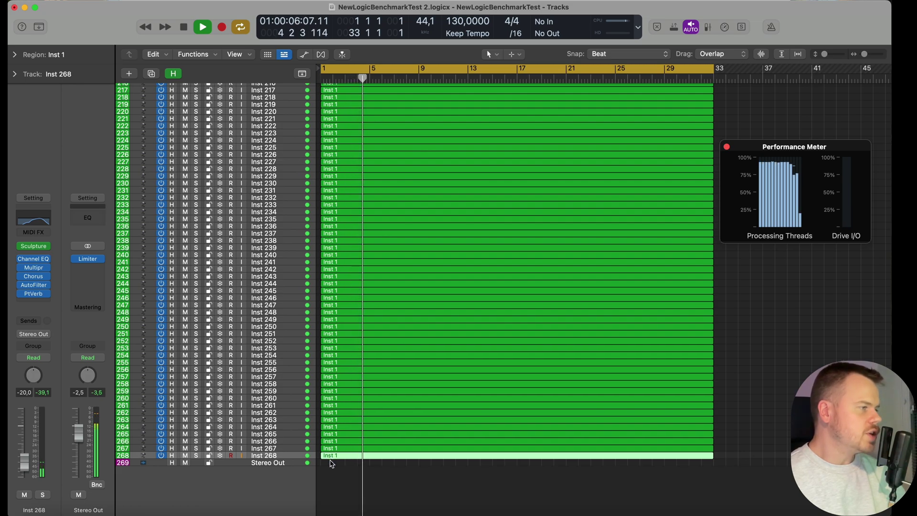
{"action": "key", "text": "space"}
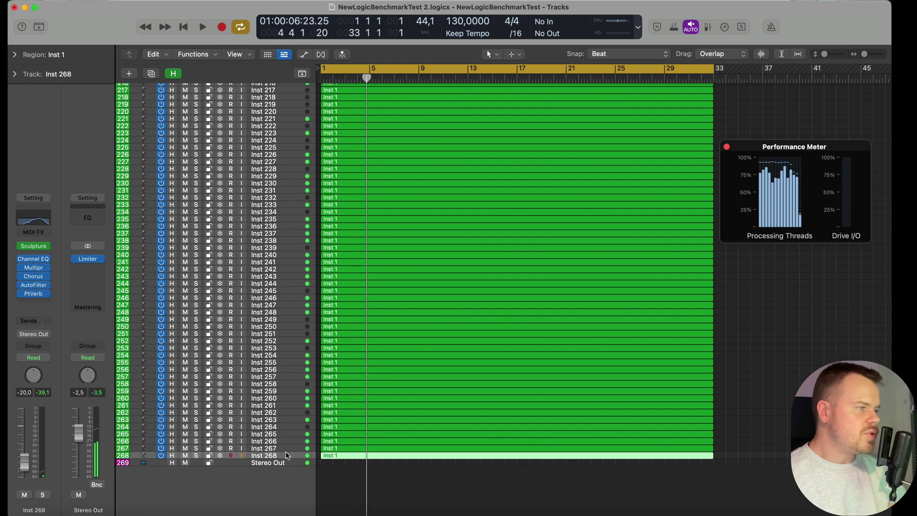
Add more instrument tracks, copy the Inst 1 region onto track 311, and test playback.
{"action": "key", "text": "super+d"}
{"action": "key", "text": "super+d"}
{"action": "key", "text": "super+d"}
{"action": "key", "text": "super+d"}
{"action": "key", "text": "super+d"}
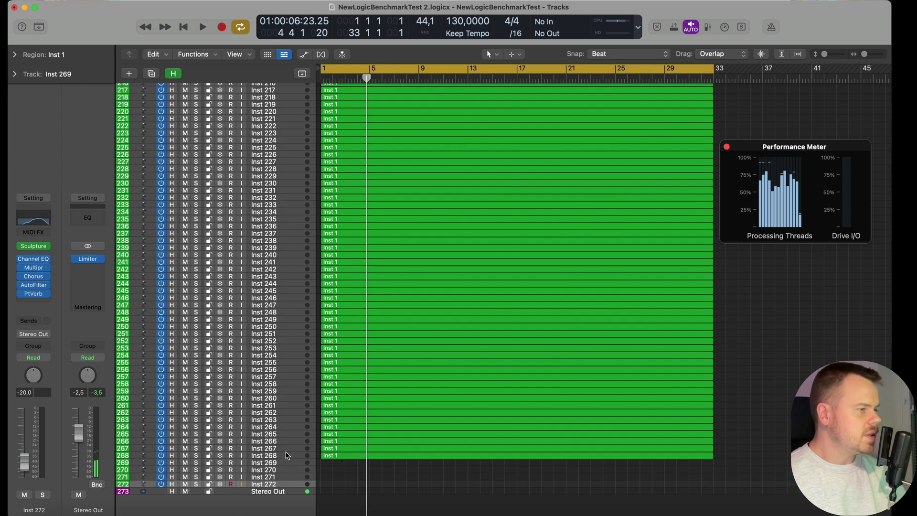
{"action": "key", "text": "super+d"}
{"action": "key", "text": "super+d"}
{"action": "key", "text": "super+d"}
{"action": "key", "text": "super+d"}
{"action": "key", "text": "super+d"}
{"action": "key", "text": "super+d"}
{"action": "key", "text": "super+d"}
{"action": "key", "text": "super+d"}
{"action": "key", "text": "super+d"}
{"action": "key", "text": "super+d"}
{"action": "key", "text": "super+d"}
{"action": "key", "text": "super+d"}
{"action": "key", "text": "super+d"}
{"action": "key", "text": "super+d"}
{"action": "key", "text": "super+d"}
{"action": "key", "text": "super+d"}
{"action": "key", "text": "super+d"}
{"action": "key", "text": "super+d"}
{"action": "key", "text": "super+d"}
{"action": "key", "text": "super+d"}
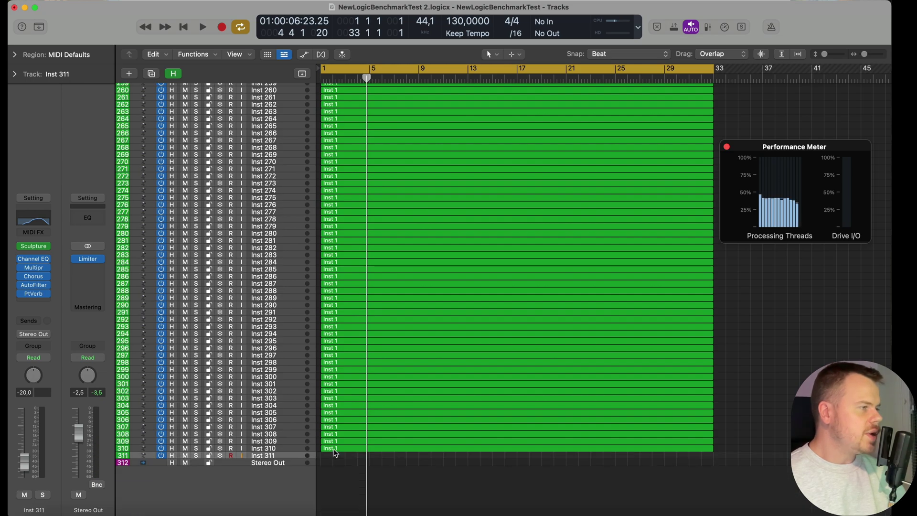
{"action": "left_click_drag", "start_coordinate": [334, 452], "coordinate": [336, 460]}
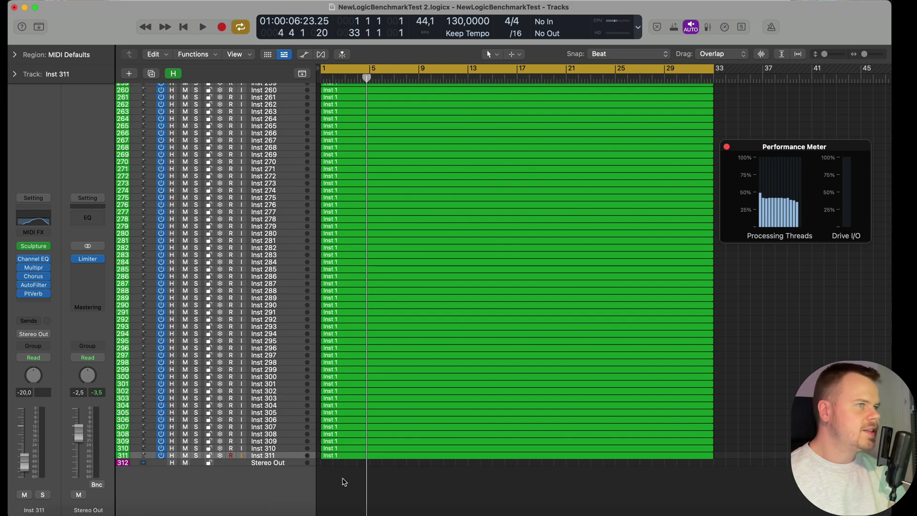
{"action": "key", "text": "space"}
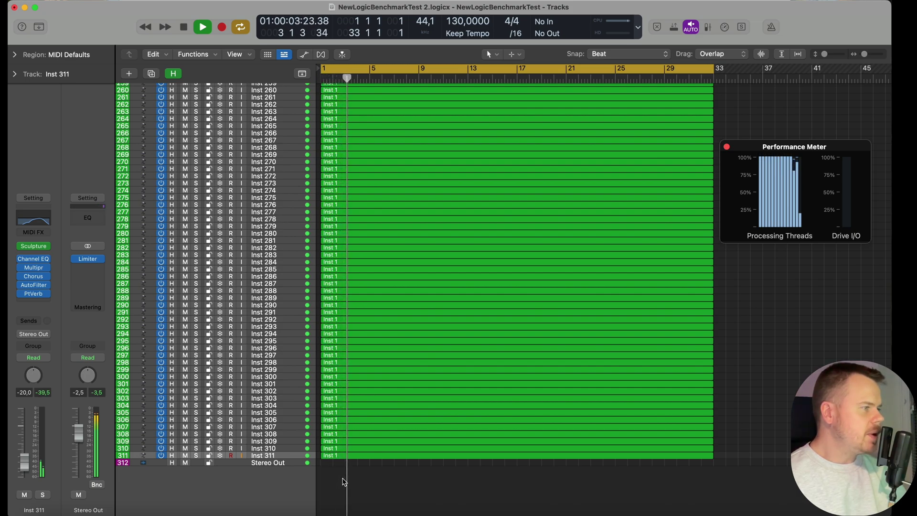
{"action": "key", "text": "space"}
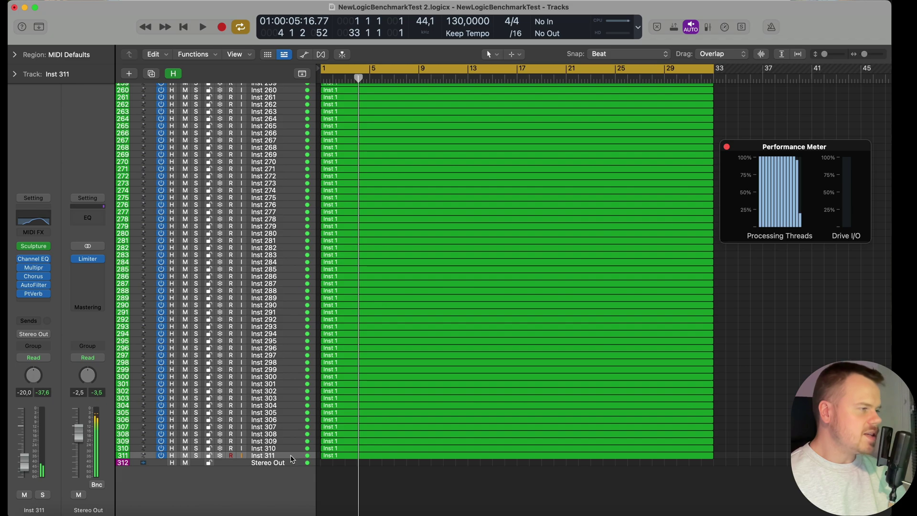
Add seventeen more tracks up to Inst 334, then play and stop the project.
{"action": "key", "text": "super+d"}
{"action": "key", "text": "super+d"}
{"action": "key", "text": "super+d"}
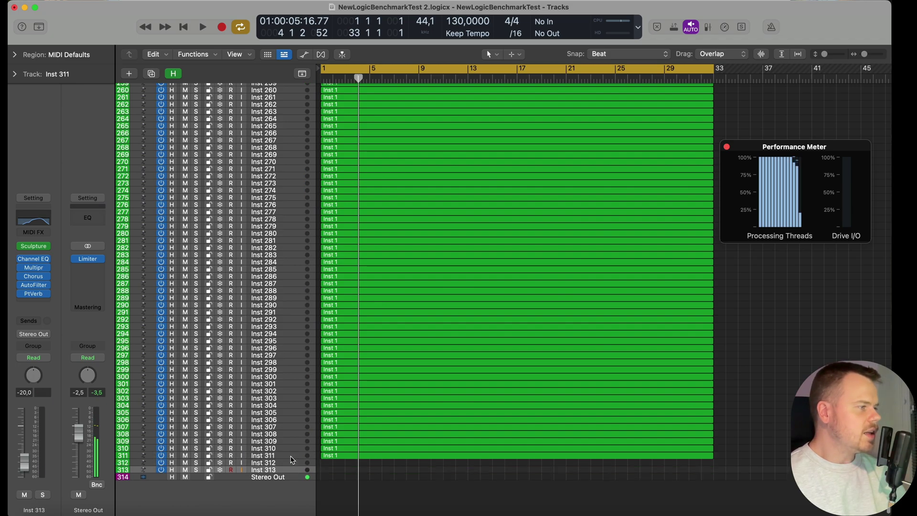
{"action": "key", "text": "super+d"}
{"action": "key", "text": "super+d"}
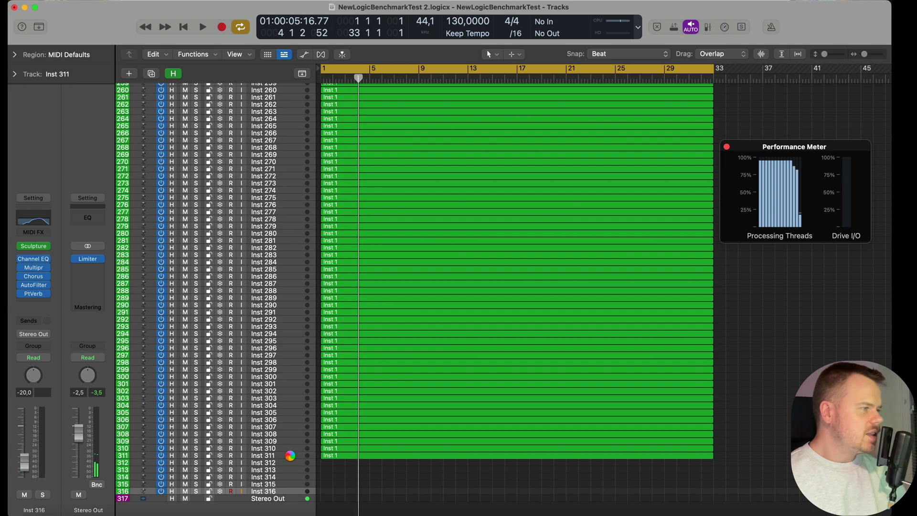
{"action": "key", "text": "super+d"}
{"action": "key", "text": "super+d"}
{"action": "key", "text": "super+d"}
{"action": "key", "text": "super+d"}
{"action": "key", "text": "super+d"}
{"action": "key", "text": "super+d"}
{"action": "key", "text": "super+d"}
{"action": "key", "text": "super+d"}
{"action": "key", "text": "super+d"}
{"action": "key", "text": "super+d"}
{"action": "key", "text": "super+d"}
{"action": "key", "text": "super+d"}
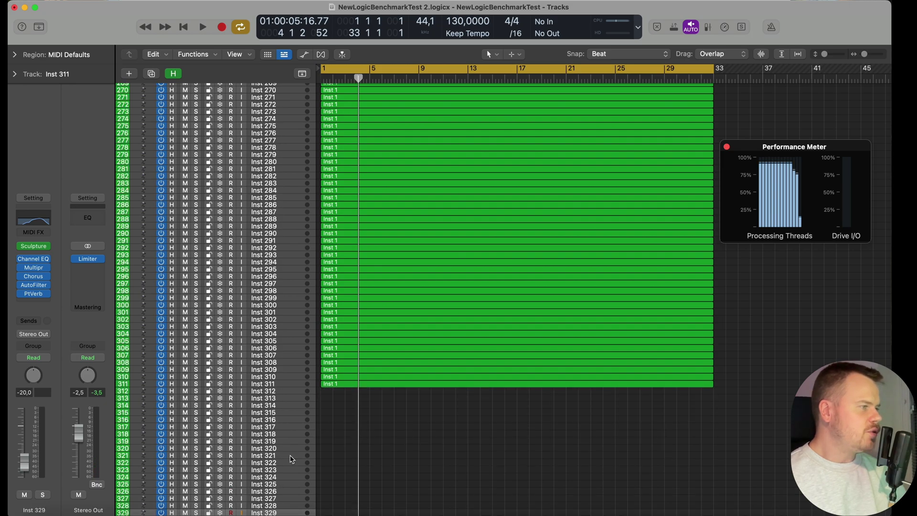
{"action": "left_click", "coordinate": [331, 457]}
{"action": "key", "text": "space"}
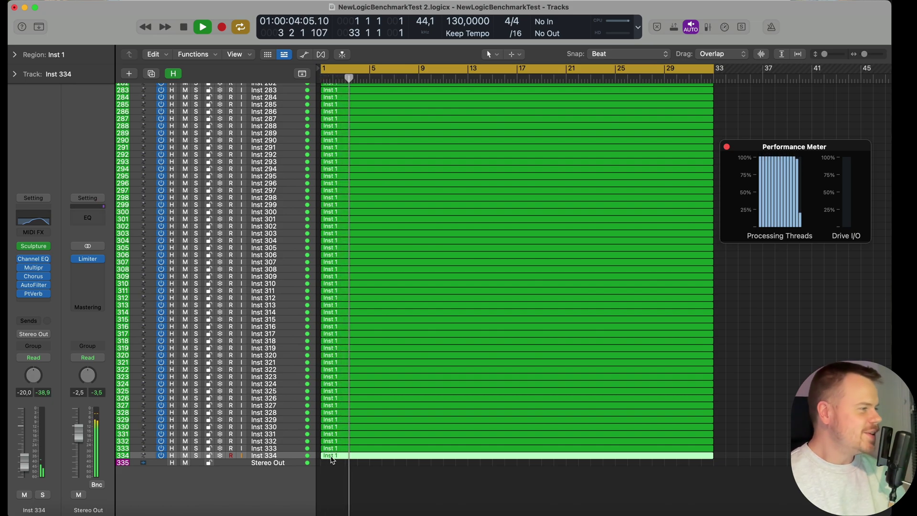
{"action": "key", "text": "space"}
Add roughly 32 more instrument tracks with repeated Cmd-D.
{"action": "key", "text": "super+d"}
{"action": "key", "text": "super+d"}
{"action": "key", "text": "super+d"}
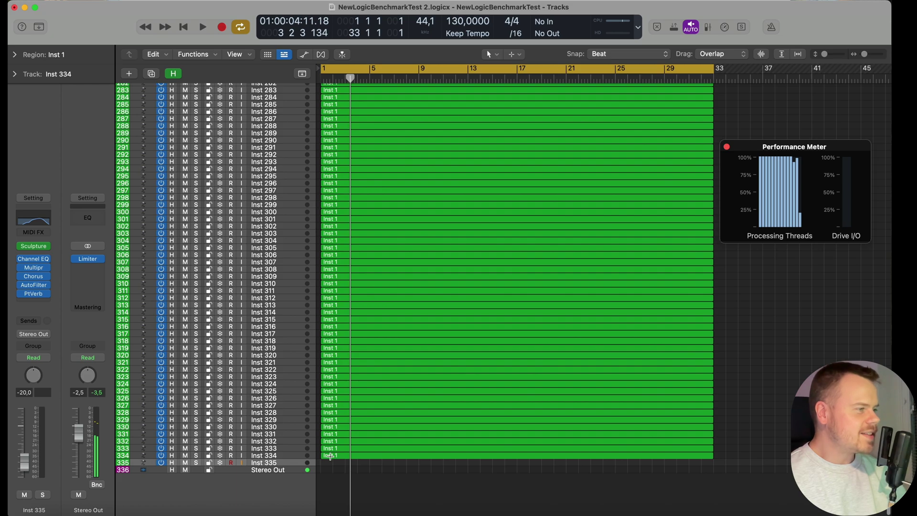
{"action": "key", "text": "super+d"}
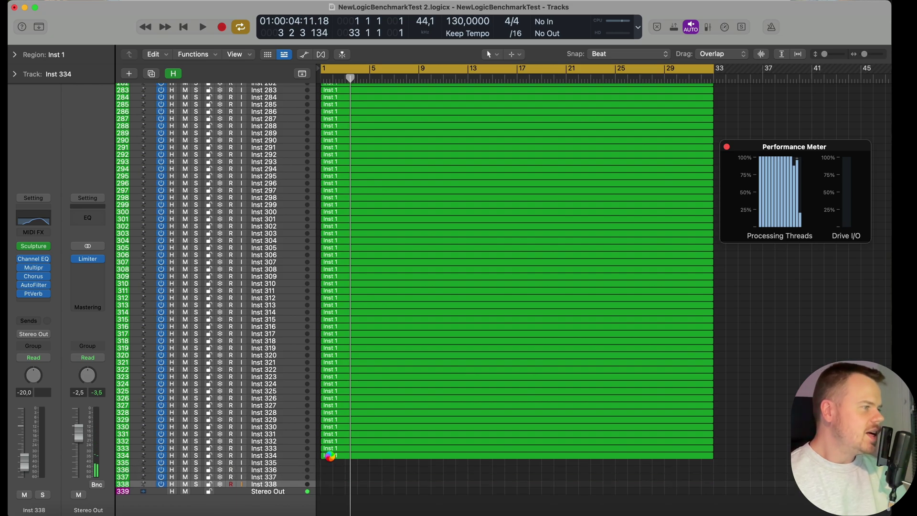
{"action": "key", "text": "super+d"}
{"action": "key", "text": "super+d"}
{"action": "key", "text": "super+d"}
{"action": "key", "text": "super+d"}
{"action": "key", "text": "super+d"}
{"action": "key", "text": "super+d"}
{"action": "key", "text": "super+d"}
{"action": "key", "text": "super+d"}
{"action": "key", "text": "super+d"}
{"action": "key", "text": "super+d"}
{"action": "key", "text": "super+d"}
{"action": "key", "text": "super+d"}
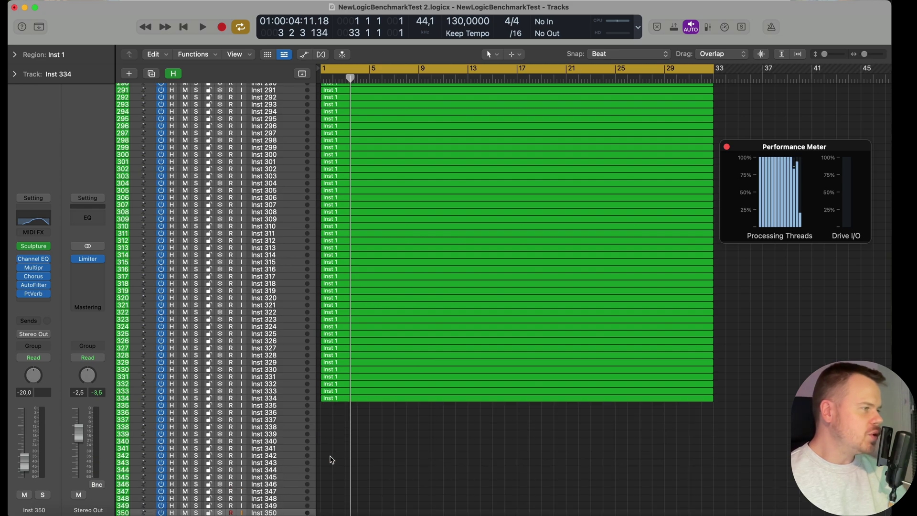
{"action": "key", "text": "super+d"}
{"action": "key", "text": "super+d"}
{"action": "key", "text": "super+d"}
{"action": "key", "text": "super+d"}
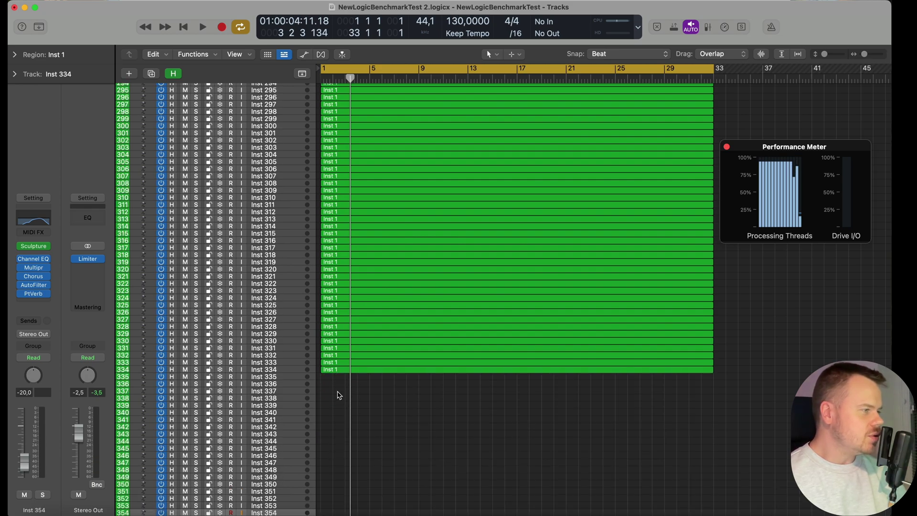
{"action": "key", "text": "super+d"}
{"action": "key", "text": "super+d"}
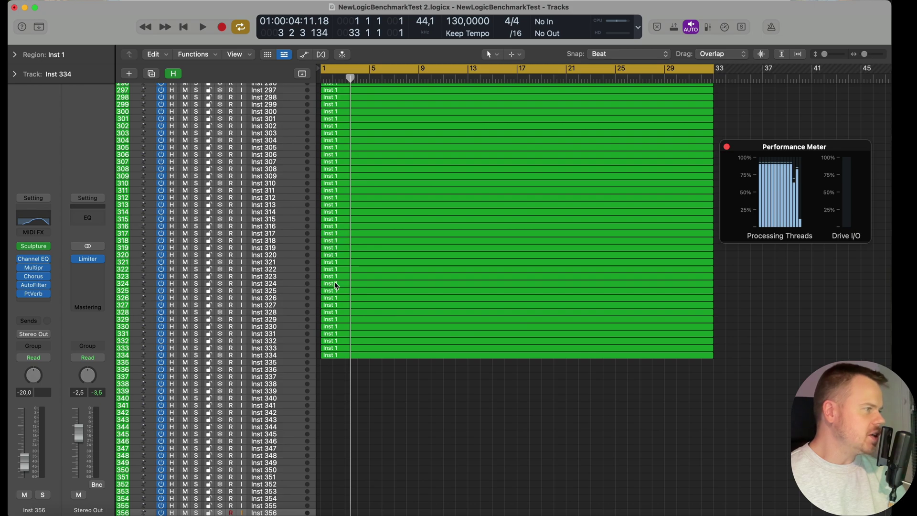
{"action": "key", "text": "super+d"}
{"action": "key", "text": "super+d"}
{"action": "key", "text": "super+d"}
{"action": "key", "text": "super+d"}
{"action": "key", "text": "super+d"}
{"action": "key", "text": "super+d"}
{"action": "key", "text": "super+d"}
{"action": "key", "text": "super+d"}
{"action": "key", "text": "super+d"}
{"action": "key", "text": "super+d"}
{"action": "key", "text": "super+d"}
{"action": "key", "text": "super+d"}
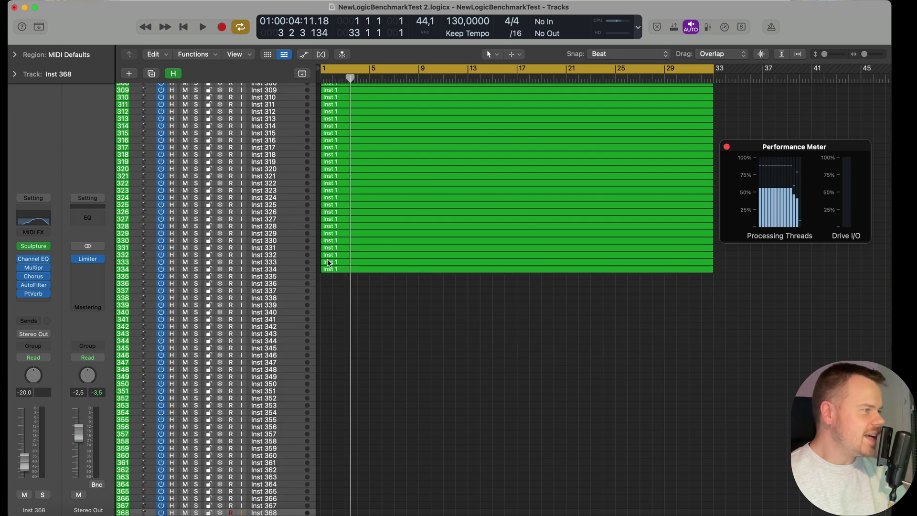
Copy and paste the regions onto the empty tracks, and Option-drag one onto Inst 368.
{"action": "left_click_drag", "start_coordinate": [327, 285], "coordinate": [324, 96]}
{"action": "key", "text": "super+c"}
{"action": "key", "text": "super+v"}
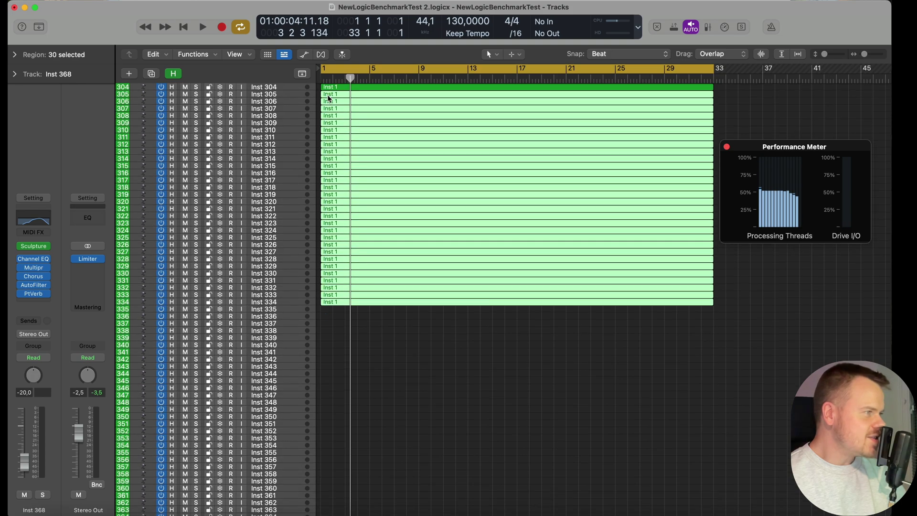
{"action": "key", "text": "super+v"}
{"action": "left_click", "coordinate": [334, 466]}
{"action": "left_click_drag", "start_coordinate": [336, 449], "coordinate": [336, 457]}
Play all 368 tracks from bar 1 twice, dismissing the System Overload alert each time.
{"action": "key", "text": "Return"}
{"action": "key", "text": "space"}
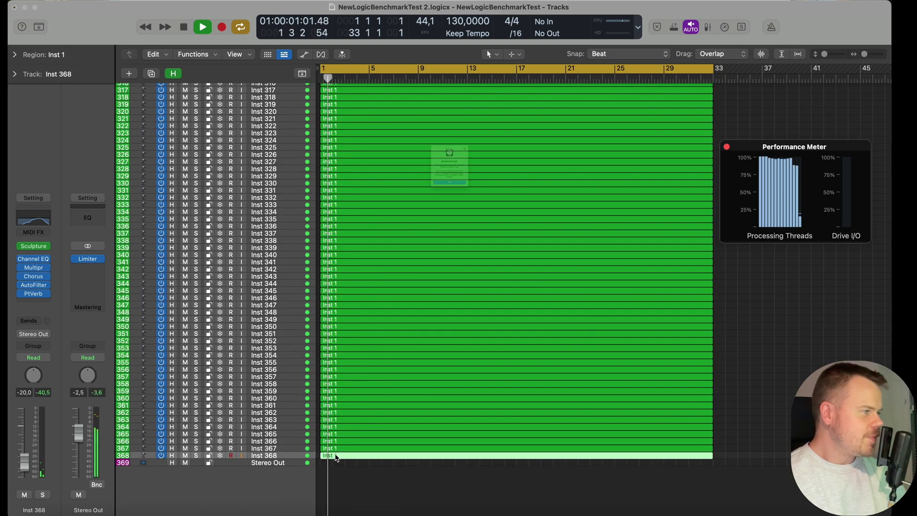
{"action": "key", "text": "Return"}
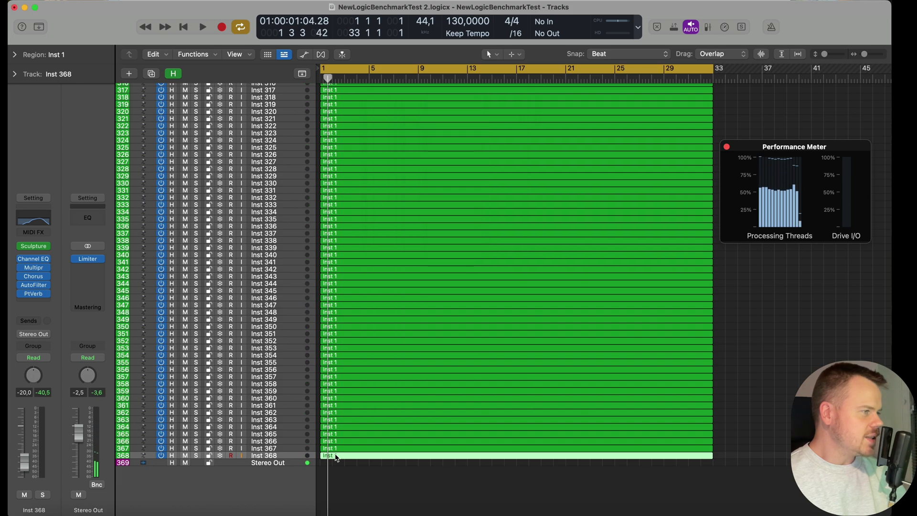
{"action": "key", "text": "Return"}
{"action": "key", "text": "space"}
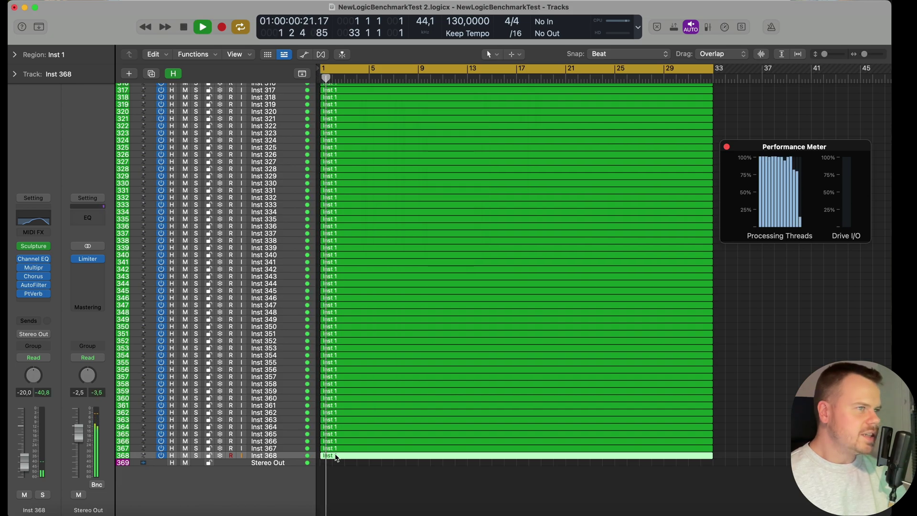
{"action": "key", "text": "Return"}
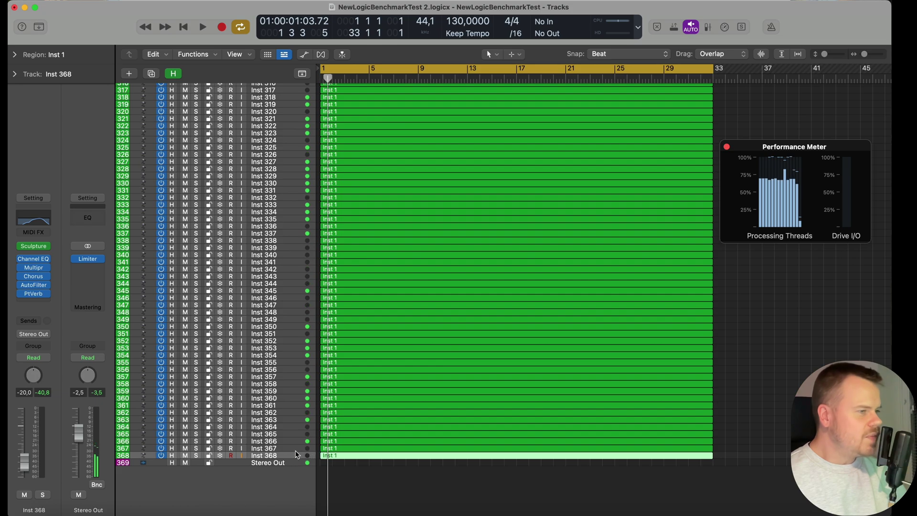
{"action": "key", "text": "Up"}
Delete the last tracks and their regions, including Inst 365 and Inst 364.
{"action": "key", "text": "Delete"}
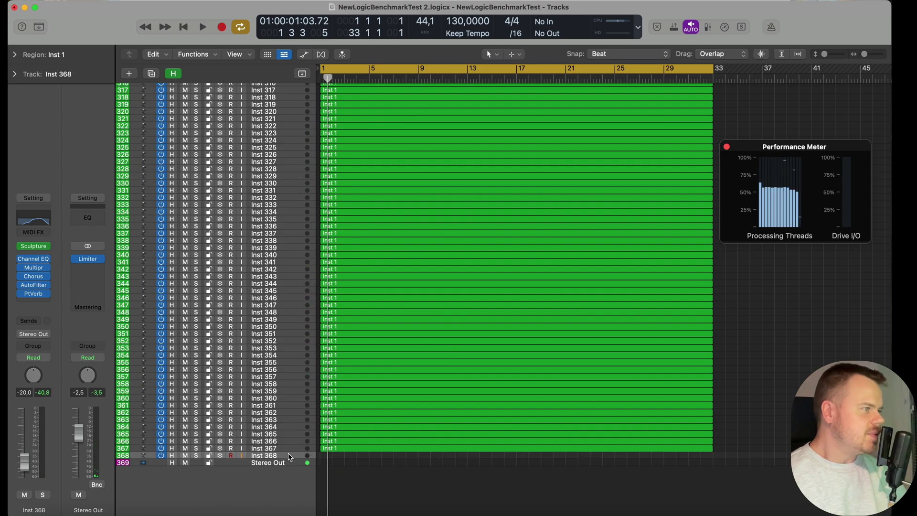
{"action": "key", "text": "super+Delete"}
{"action": "key", "text": "super+Delete"}
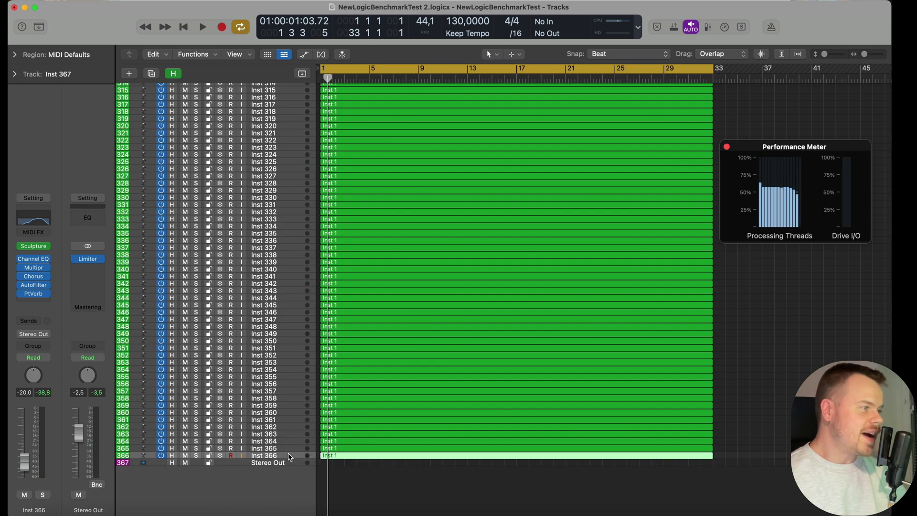
{"action": "key", "text": "Delete"}
{"action": "key", "text": "super+Delete"}
{"action": "key", "text": "Delete"}
{"action": "key", "text": "super+Delete"}
{"action": "key", "text": "Delete"}
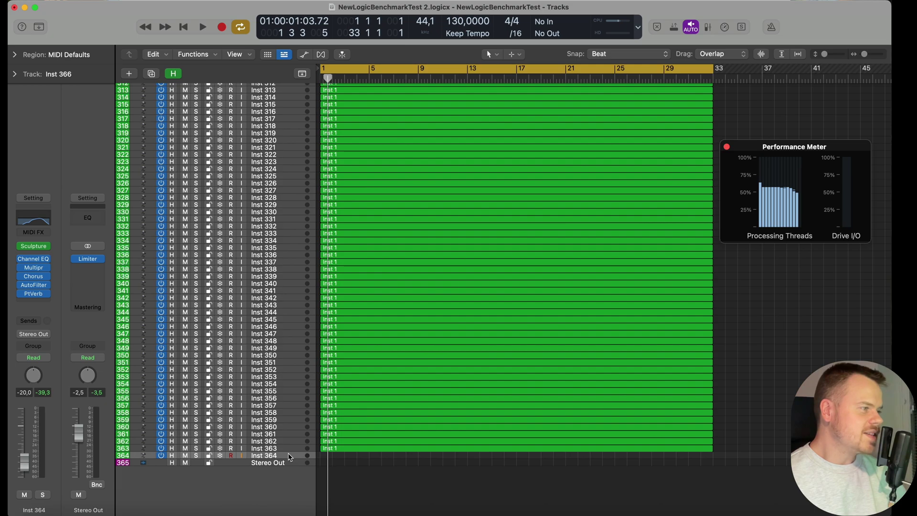
{"action": "key", "text": "super+Delete"}
{"action": "key", "text": "Delete"}
{"action": "key", "text": "super+Delete"}
{"action": "key", "text": "Delete"}
{"action": "key", "text": "super+Delete"}
{"action": "key", "text": "Delete"}
{"action": "key", "text": "super+Delete"}
{"action": "key", "text": "Delete"}
{"action": "key", "text": "super+Delete"}
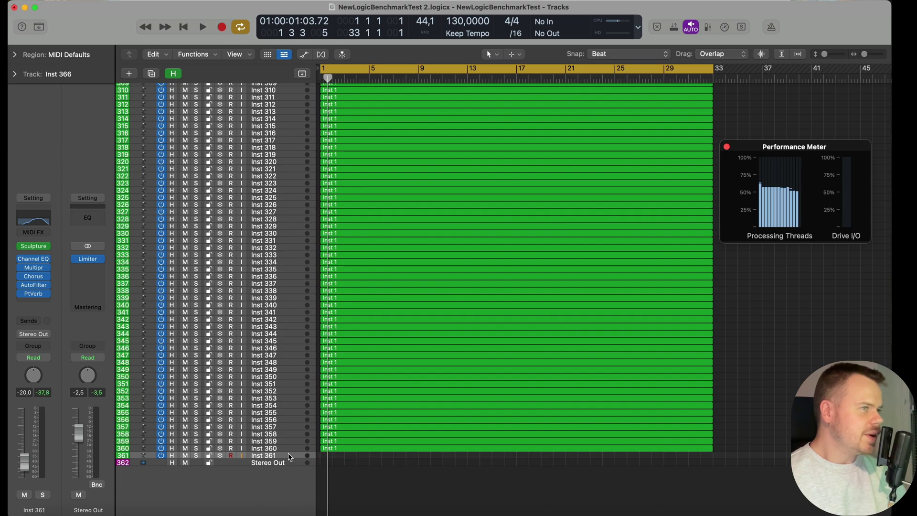
Test playback from Inst 359, dismiss the overload alert, and remove two more tracks.
{"action": "left_click", "coordinate": [288, 457]}
{"action": "key", "text": "space"}
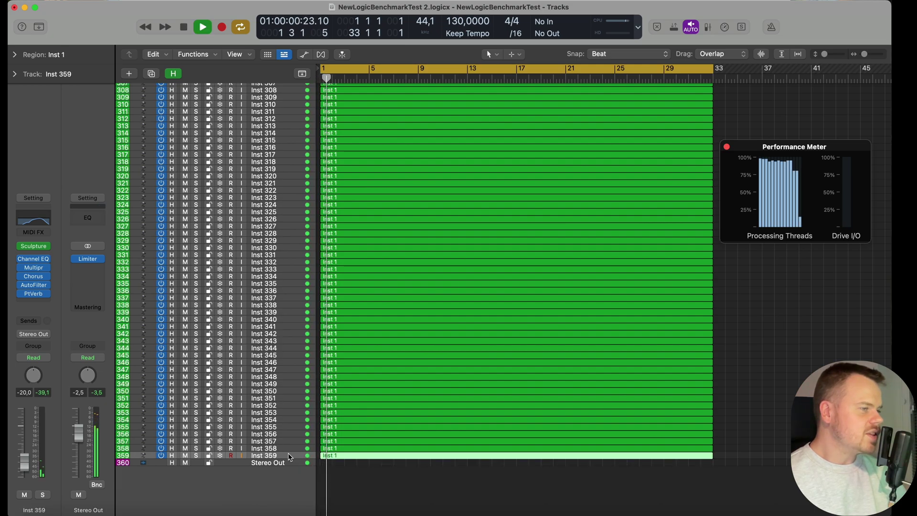
{"action": "key", "text": "Return"}
{"action": "key", "text": "super+Delete"}
{"action": "key", "text": "super+Delete"}
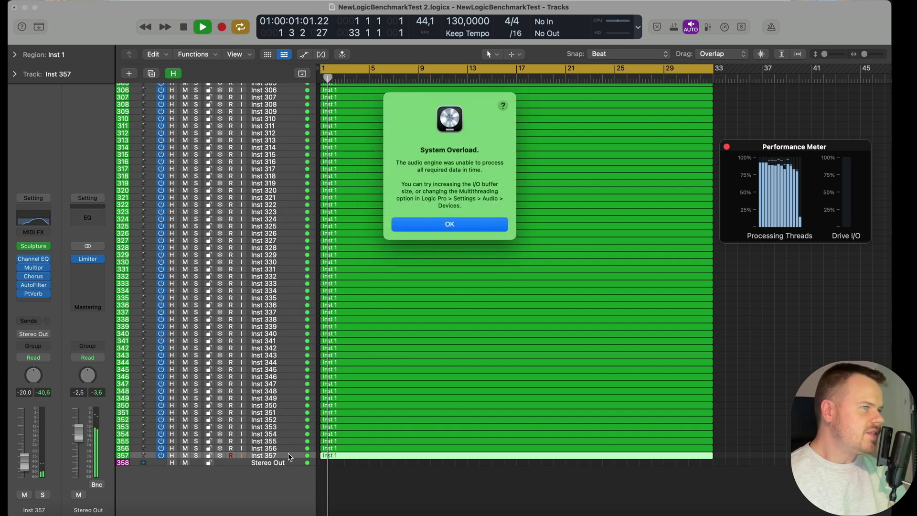
{"action": "key", "text": "Return"}
Delete tracks Inst 357 through Inst 351 with their regions, then test playback and dismiss the overload.
{"action": "key", "text": "Delete"}
{"action": "key", "text": "super+Delete"}
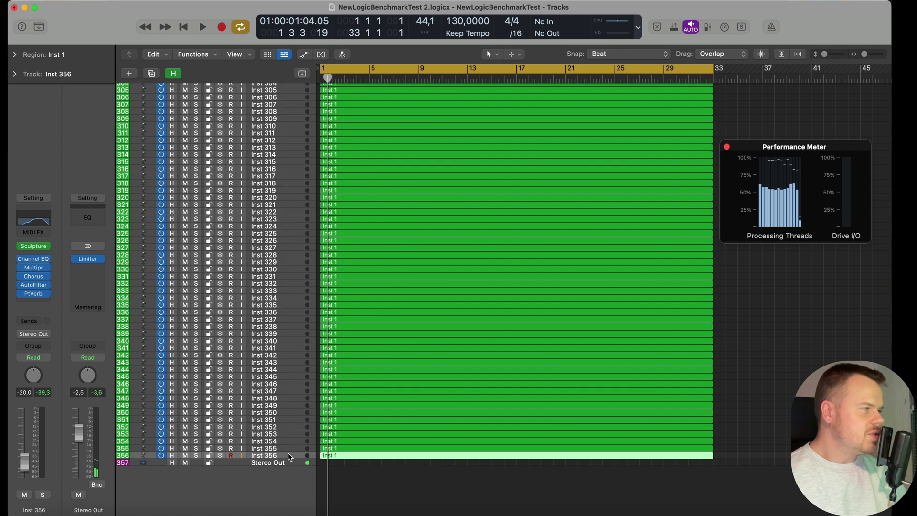
{"action": "key", "text": "Delete"}
{"action": "key", "text": "super+Delete"}
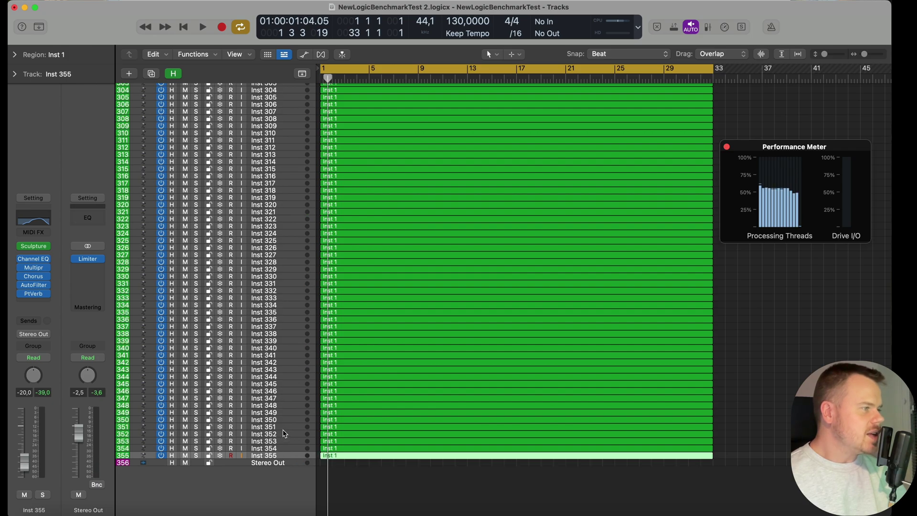
{"action": "left_click", "coordinate": [282, 430], "text": "shift"}
{"action": "key", "text": "Delete"}
{"action": "key", "text": "super+Delete"}
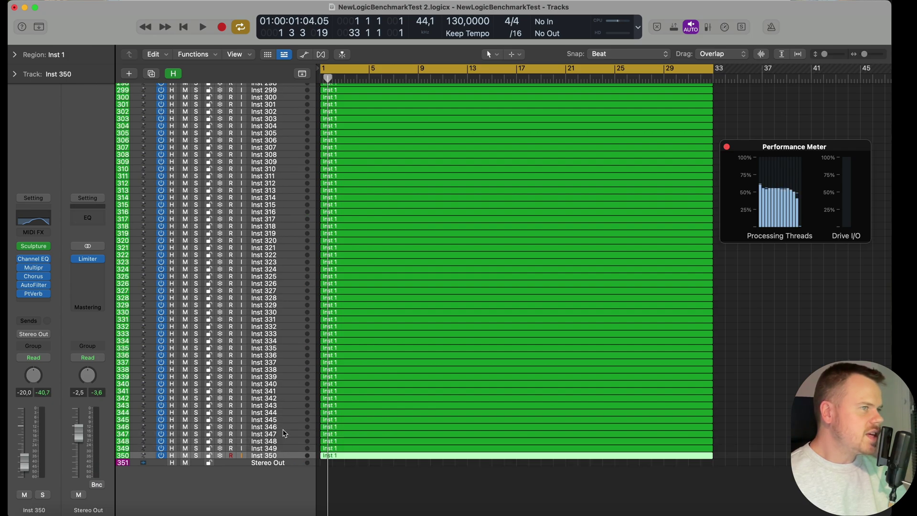
{"action": "key", "text": "space"}
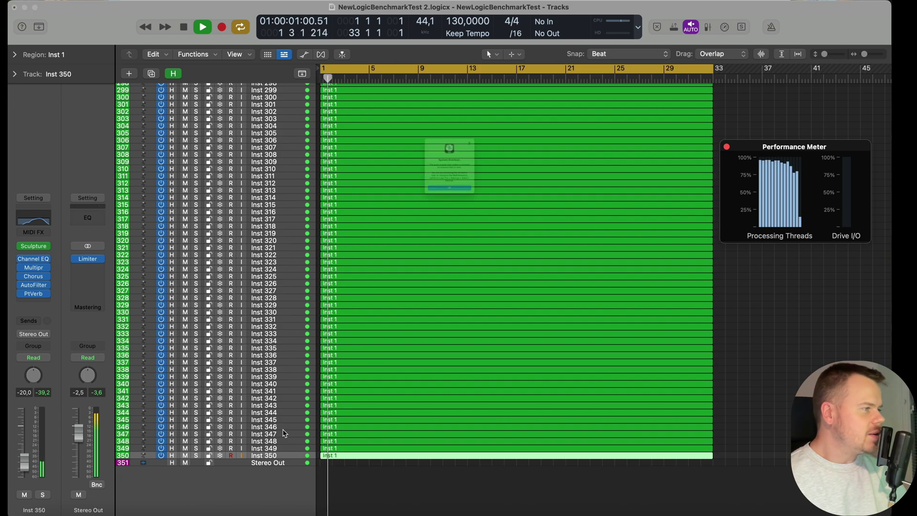
{"action": "key", "text": "Return"}
Remove tracks Inst 341 to Inst 350 and play the 340-track project.
{"action": "left_click", "coordinate": [277, 390], "text": "shift"}
{"action": "key", "text": "super+Delete"}
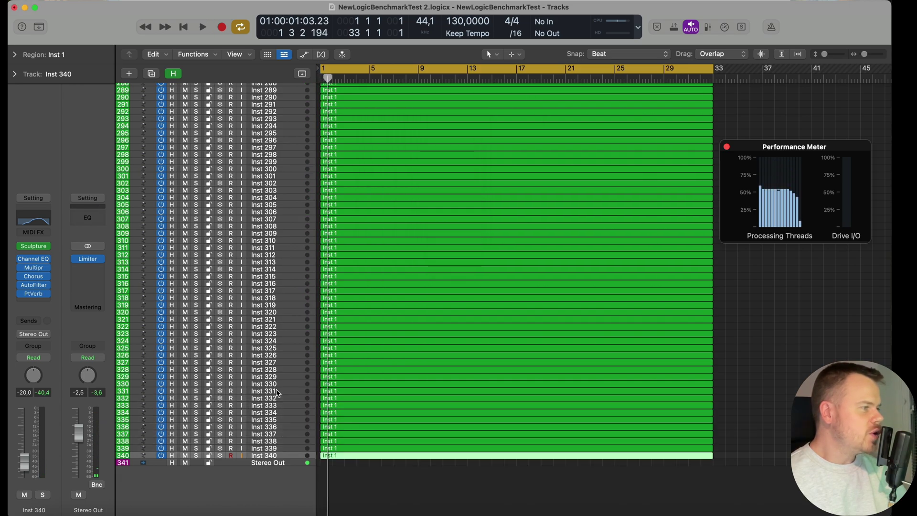
{"action": "key", "text": "space"}
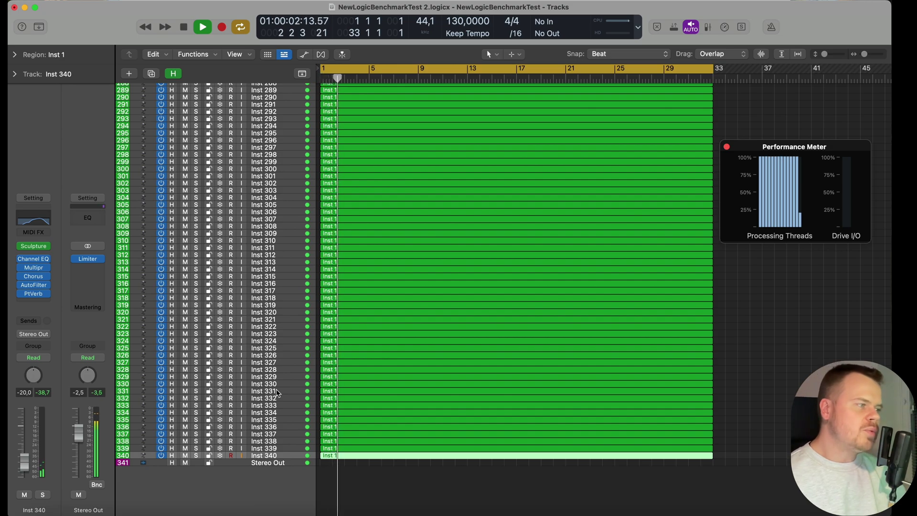
{"action": "key", "text": "space"}
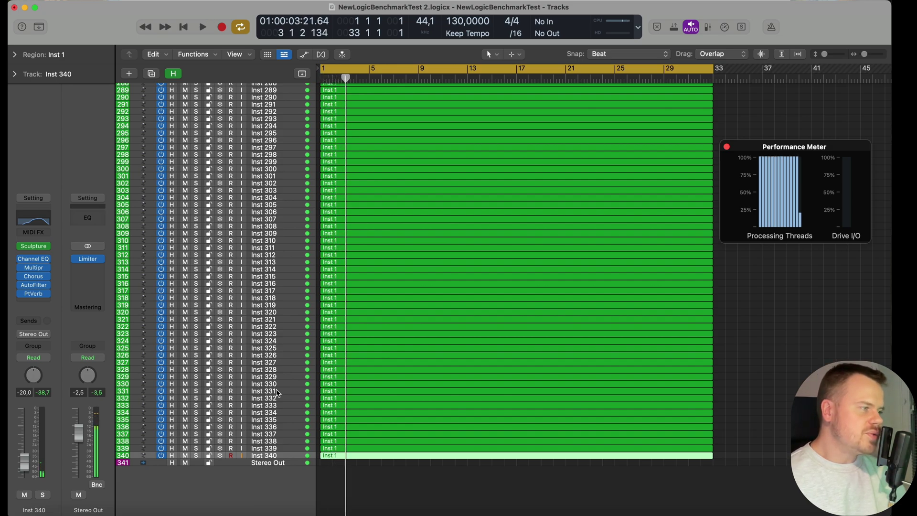
Add duplicate tracks filled with regions, delete Inst 346 and Inst 345, and play 344 tracks.
{"action": "key", "text": "super+d"}
{"action": "key", "text": "super+d"}
{"action": "key", "text": "super+d"}
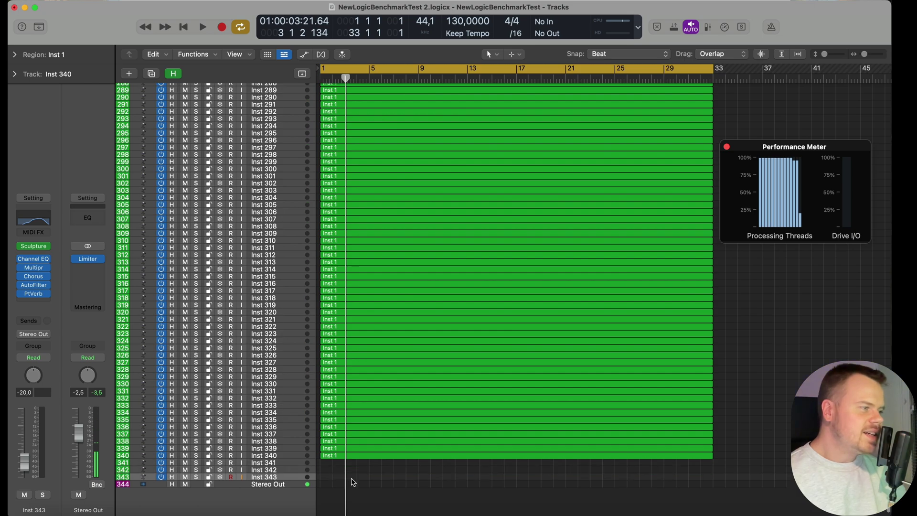
{"action": "key", "text": "super+d"}
{"action": "key", "text": "super+d"}
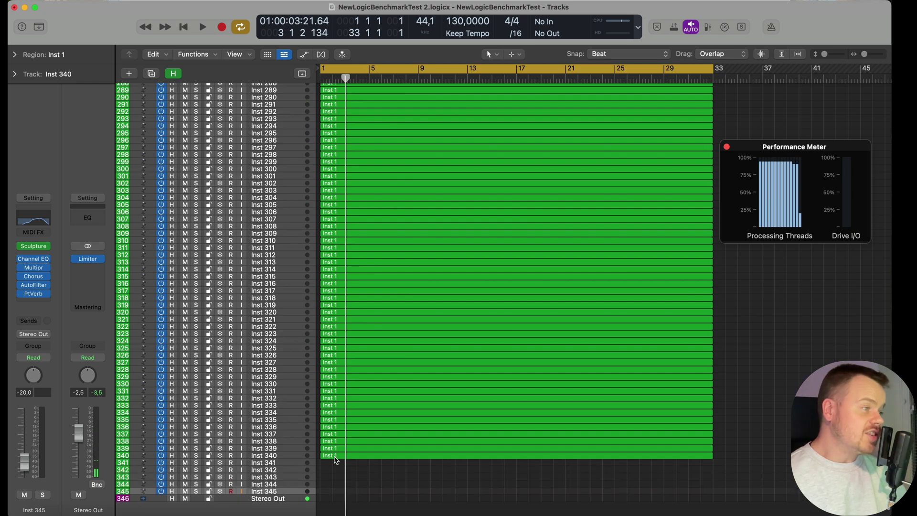
{"action": "key", "text": "super+d"}
{"action": "mouse_move", "coordinate": [337, 464]}
{"action": "left_mouse_down"}
{"action": "mouse_move", "coordinate": [333, 432]}
{"action": "mouse_move", "coordinate": [333, 469]}
{"action": "left_mouse_up"}
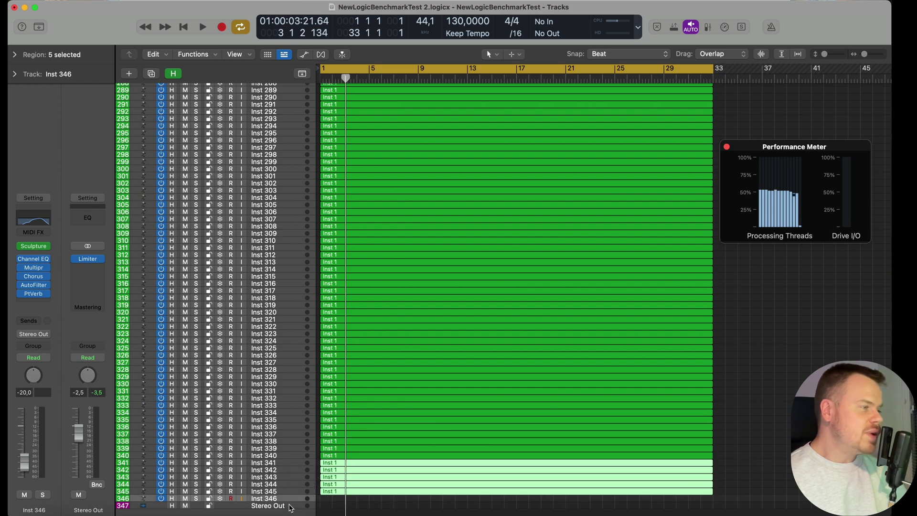
{"action": "key", "text": "super+BackSpace"}
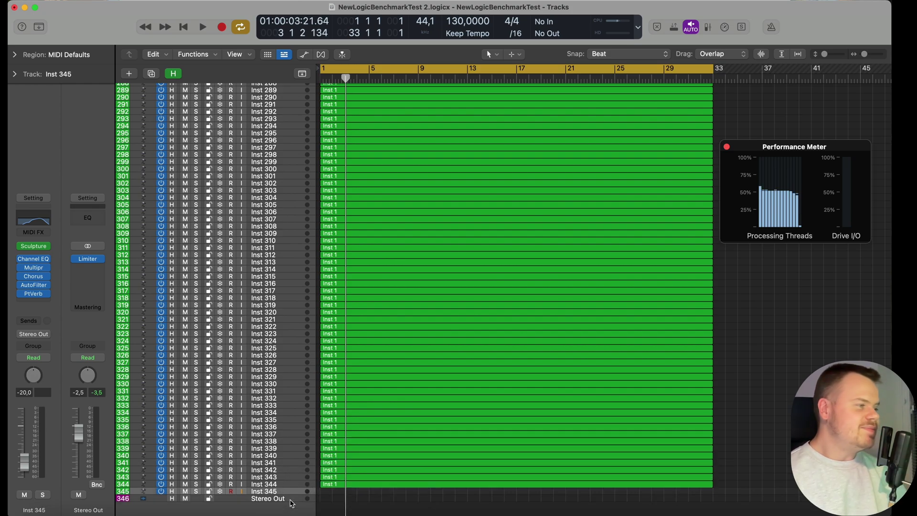
{"action": "key", "text": "super+BackSpace"}
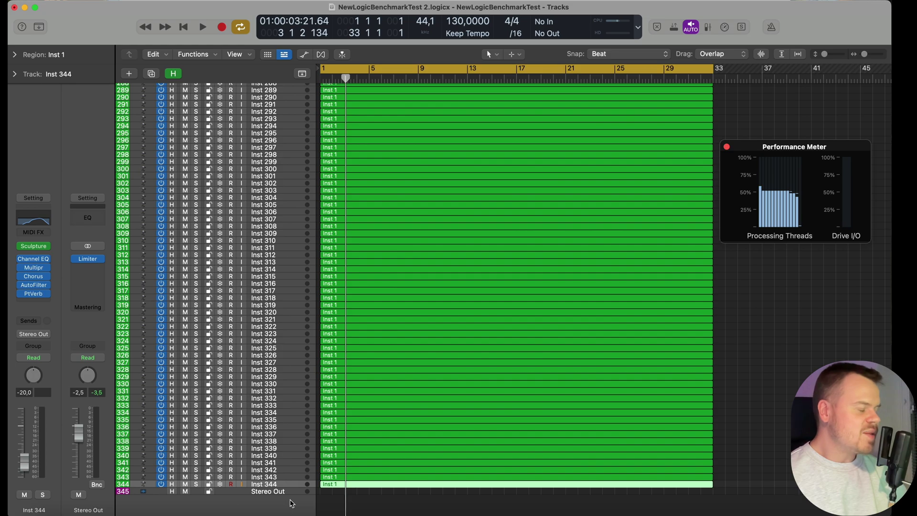
{"action": "key", "text": "Return"}
{"action": "key", "text": "space"}
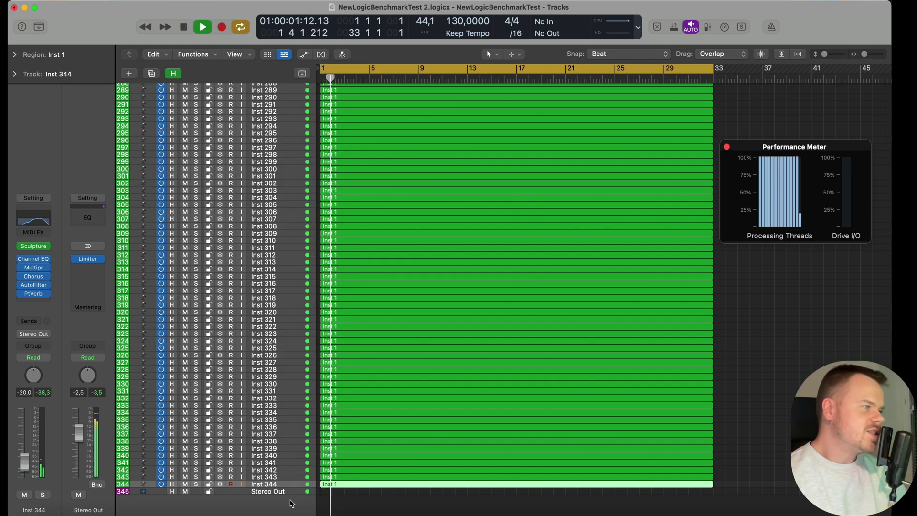
{"action": "key", "text": "space"}
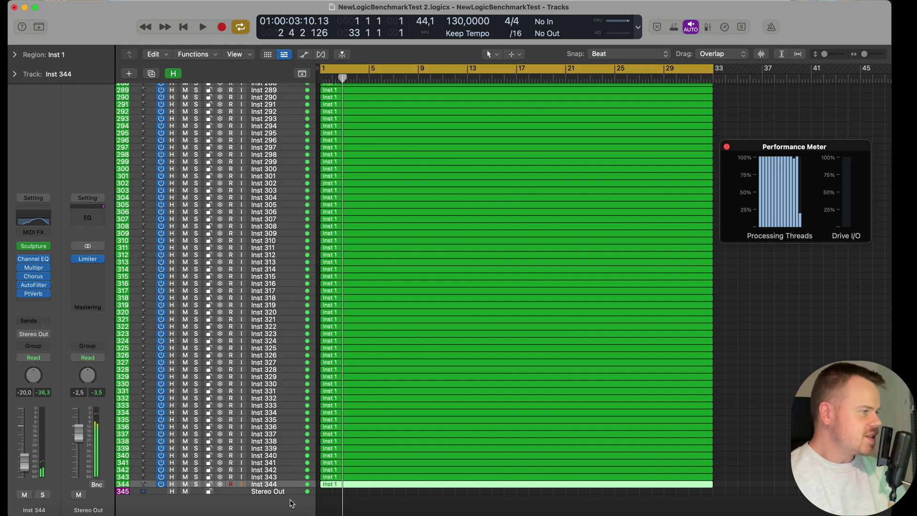
Copy the region onto a new Inst 345, hit an overload on playback, and delete that track.
{"action": "left_click", "coordinate": [336, 491]}
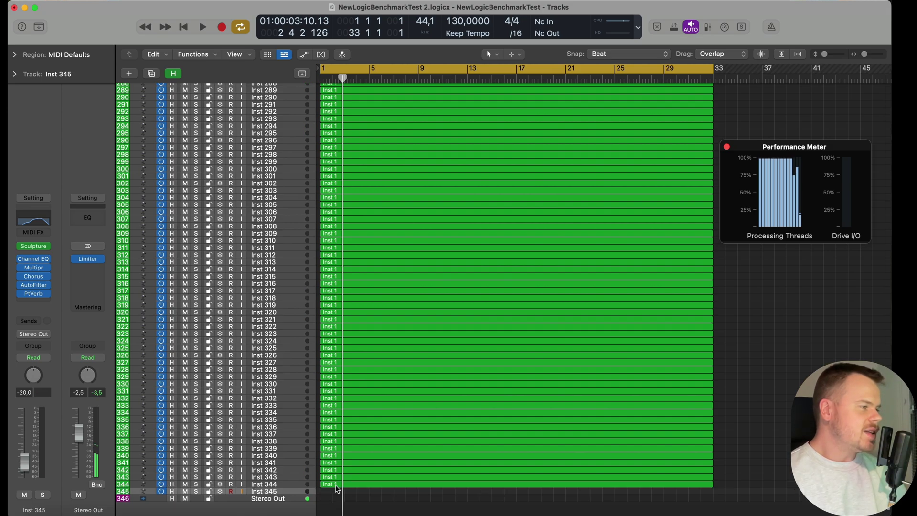
{"action": "left_click_drag", "start_coordinate": [336, 484], "coordinate": [336, 496]}
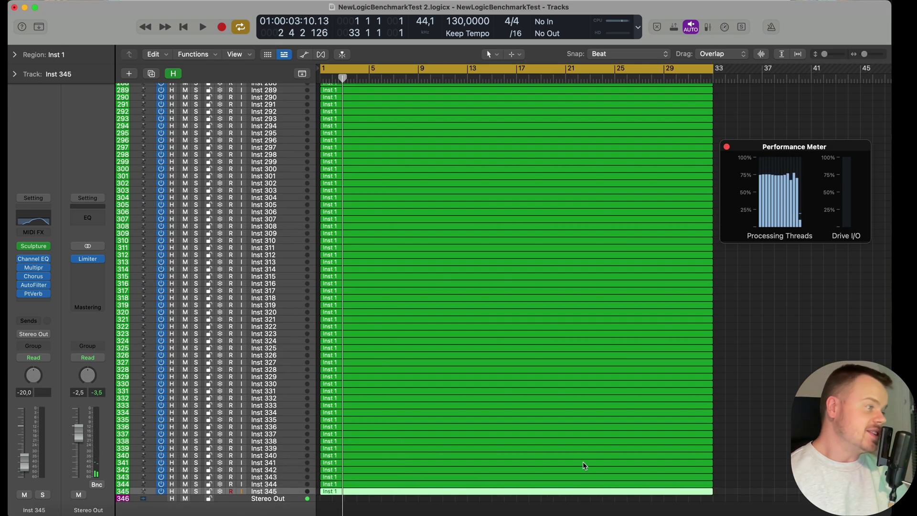
{"action": "left_click", "coordinate": [757, 355]}
{"action": "key", "text": "Return"}
{"action": "key", "text": "space"}
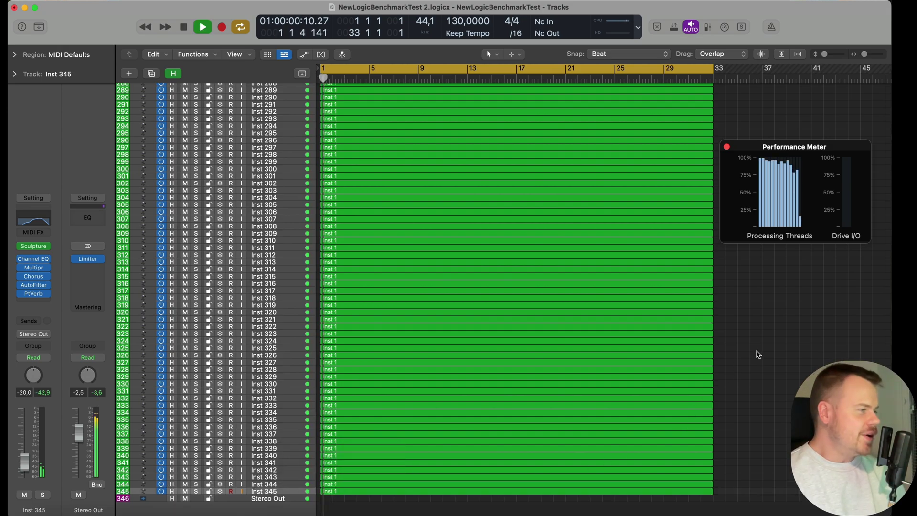
{"action": "key", "text": "Return"}
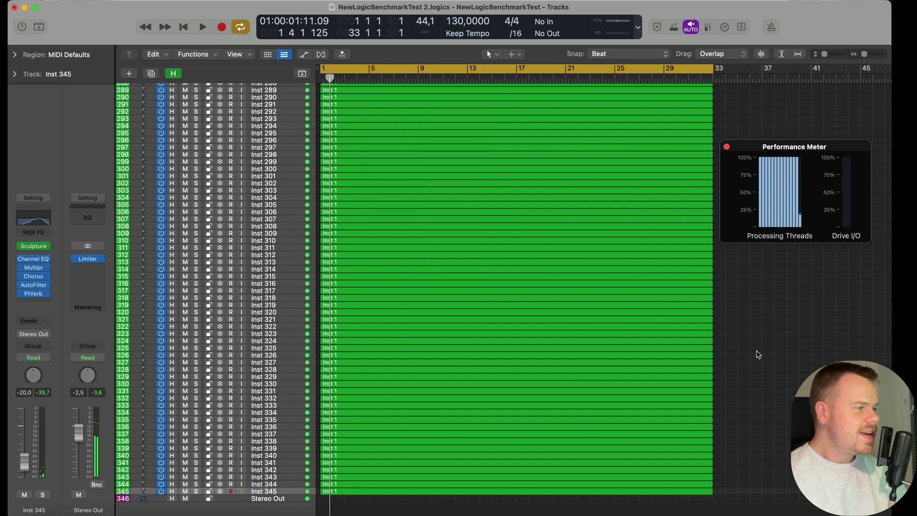
{"action": "key", "text": "super+BackSpace"}
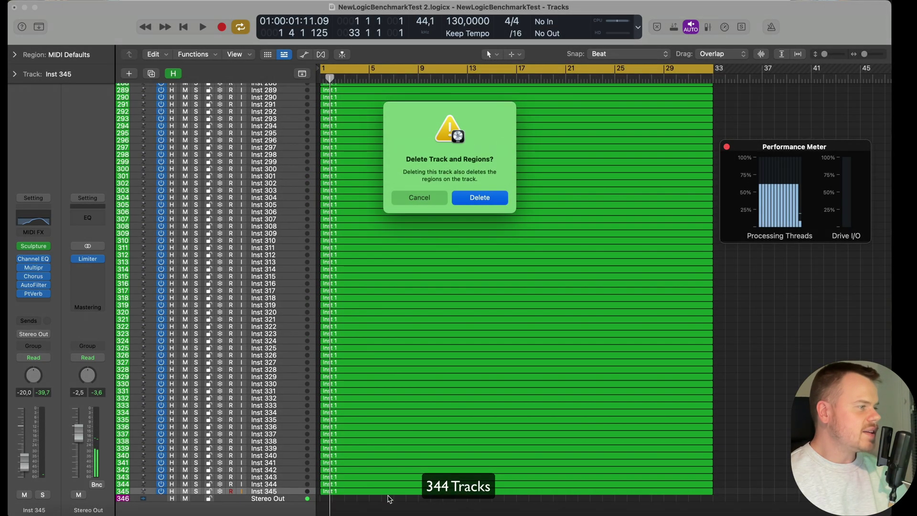
{"action": "key", "text": "Return"}
Play the 344-track benchmark project once more, then stop it.
{"action": "key", "text": "space"}
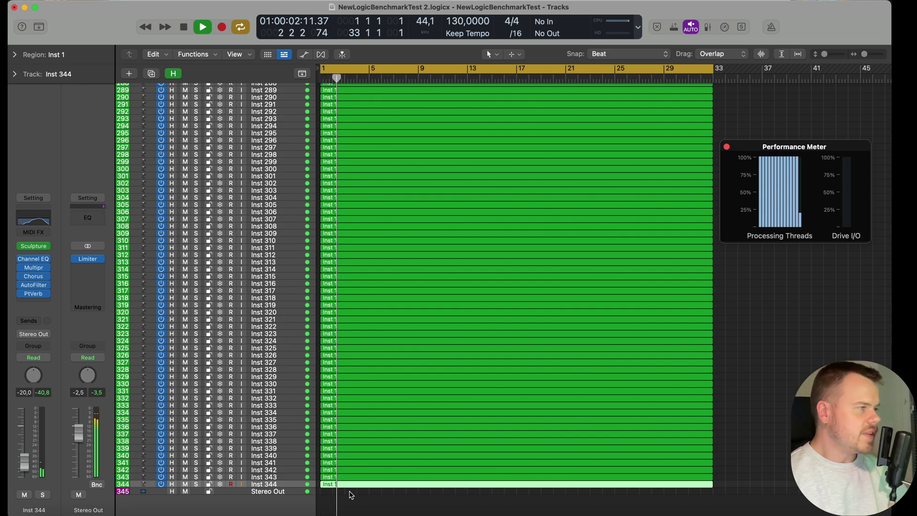
{"action": "key", "text": "space"}
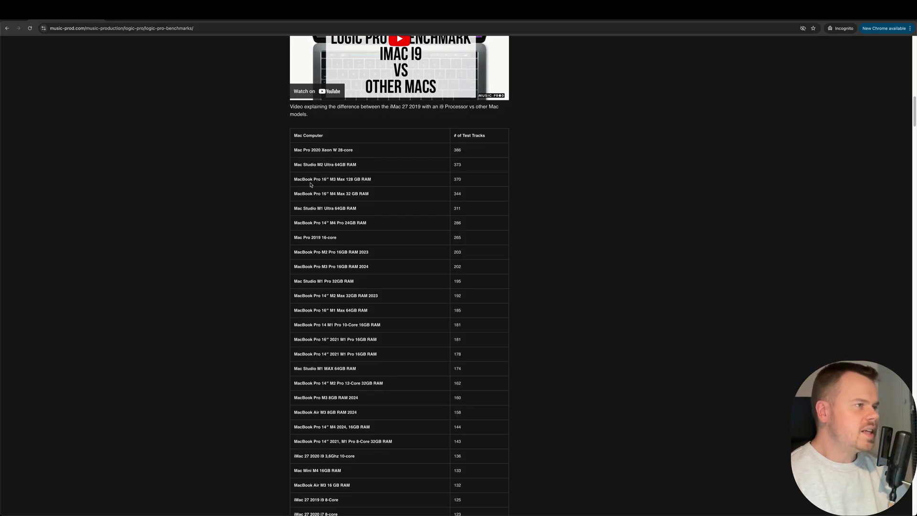
{"action": "left_click_drag", "start_coordinate": [320, 193], "coordinate": [359, 194]}
{"action": "left_click", "coordinate": [422, 205]}
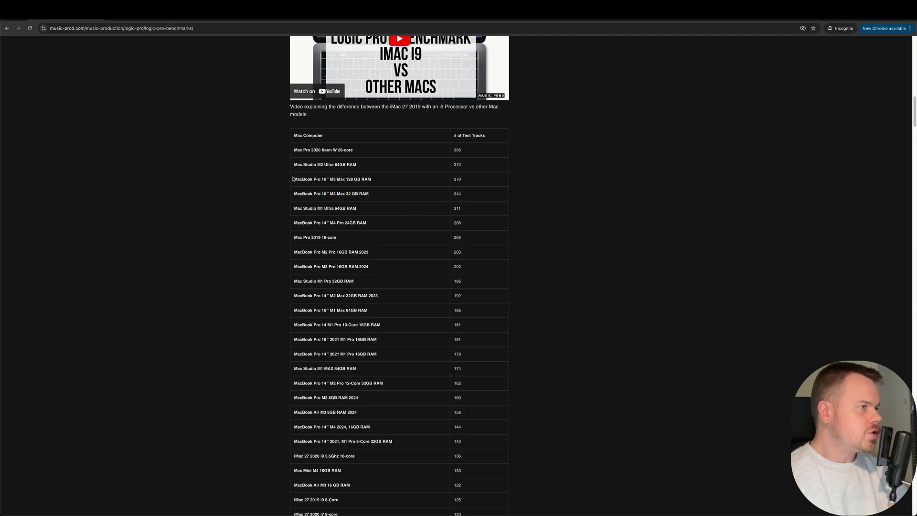
{"action": "left_click_drag", "start_coordinate": [292, 180], "coordinate": [433, 180]}
{"action": "left_click", "coordinate": [466, 183]}
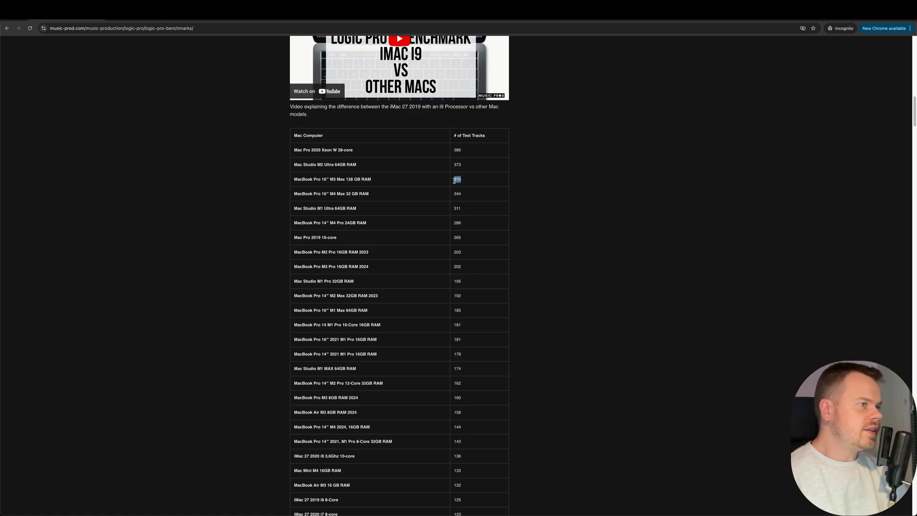
{"action": "left_click_drag", "start_coordinate": [330, 180], "coordinate": [345, 180]}
{"action": "left_click", "coordinate": [343, 179]}
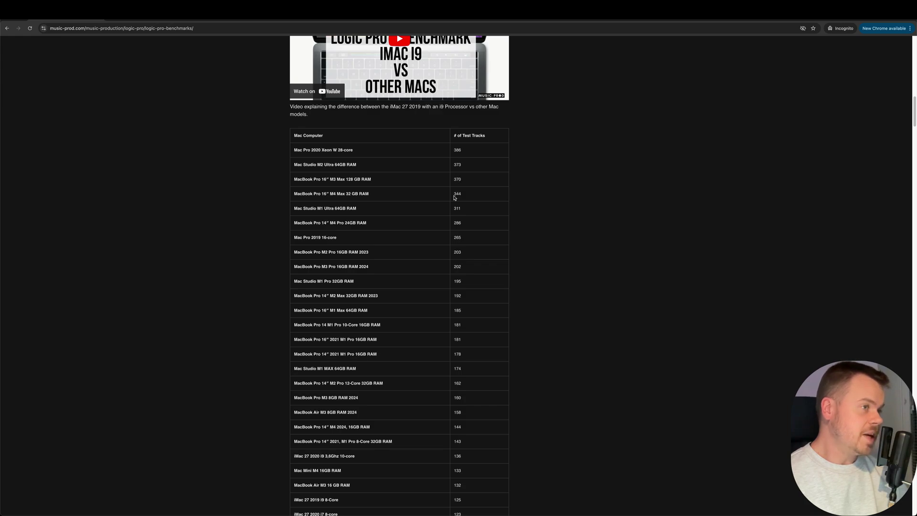
{"action": "left_click_drag", "start_coordinate": [343, 179], "coordinate": [360, 179]}
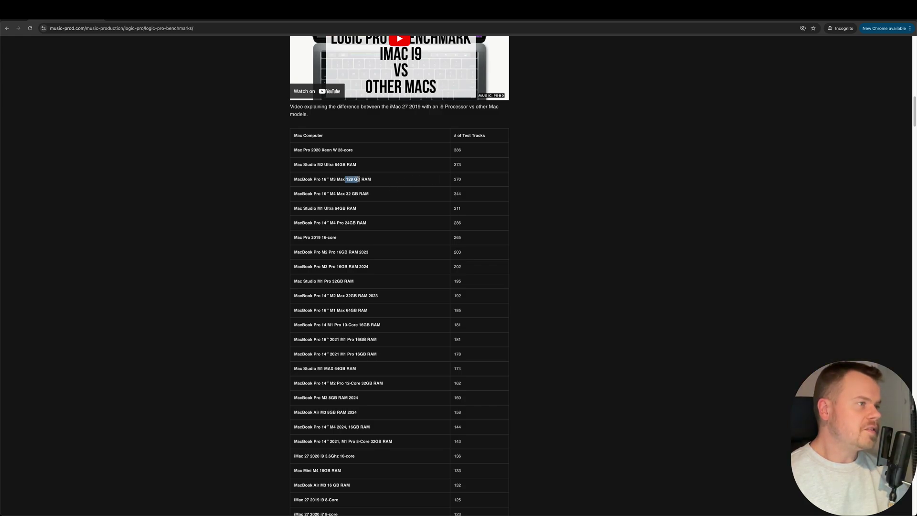
{"action": "left_click", "coordinate": [368, 180]}
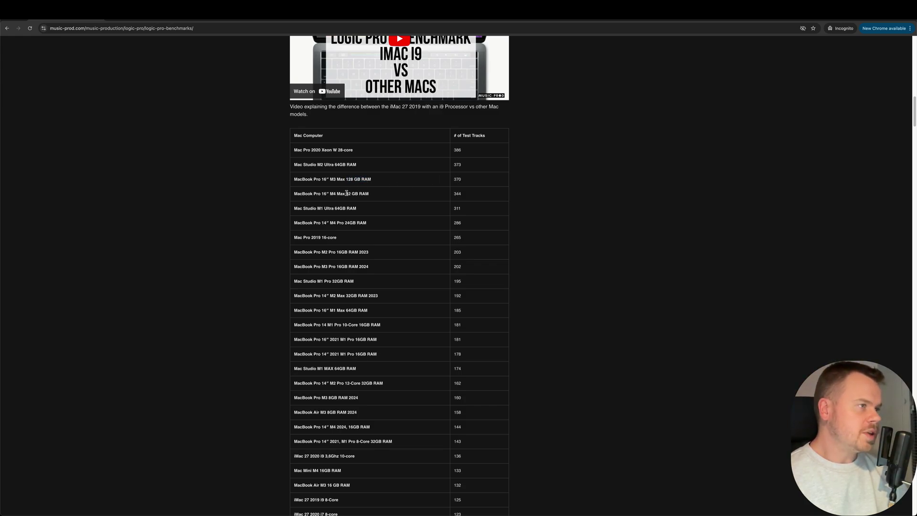
{"action": "left_click", "coordinate": [362, 193]}
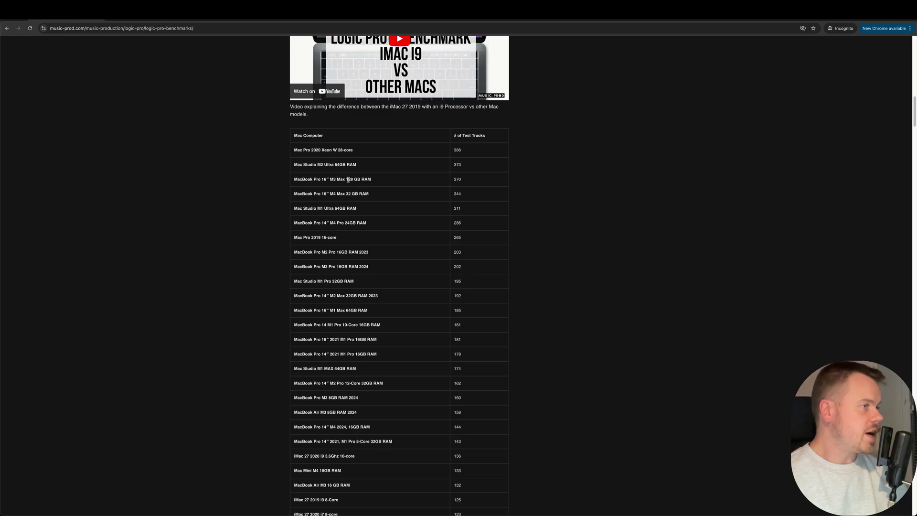
{"action": "left_click_drag", "start_coordinate": [348, 179], "coordinate": [361, 179]}
{"action": "left_click", "coordinate": [363, 179]}
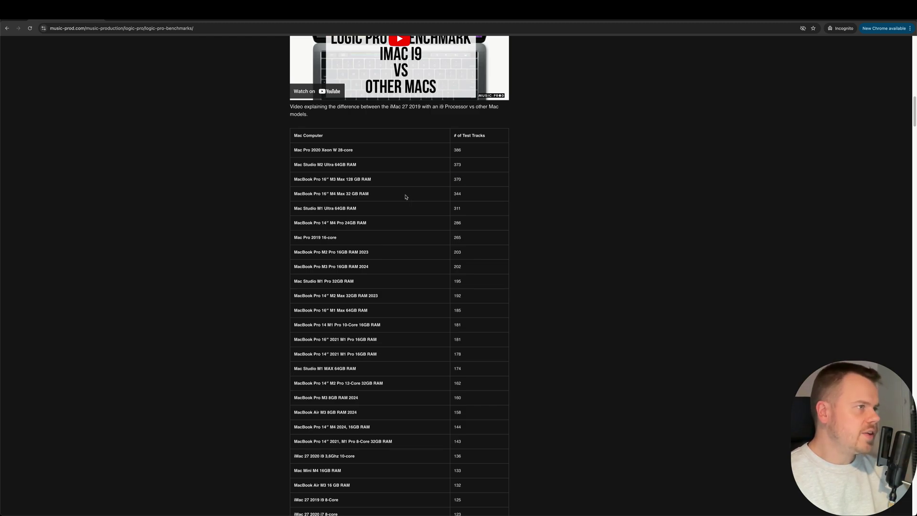
{"action": "triple_click", "coordinate": [379, 194]}
{"action": "left_click", "coordinate": [374, 189]}
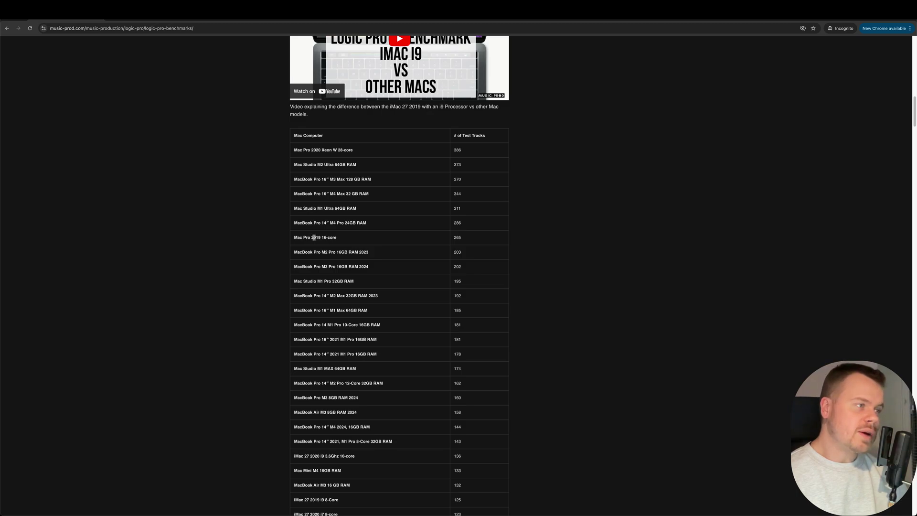
{"action": "left_click_drag", "start_coordinate": [300, 237], "coordinate": [331, 238]}
{"action": "left_click", "coordinate": [330, 237]}
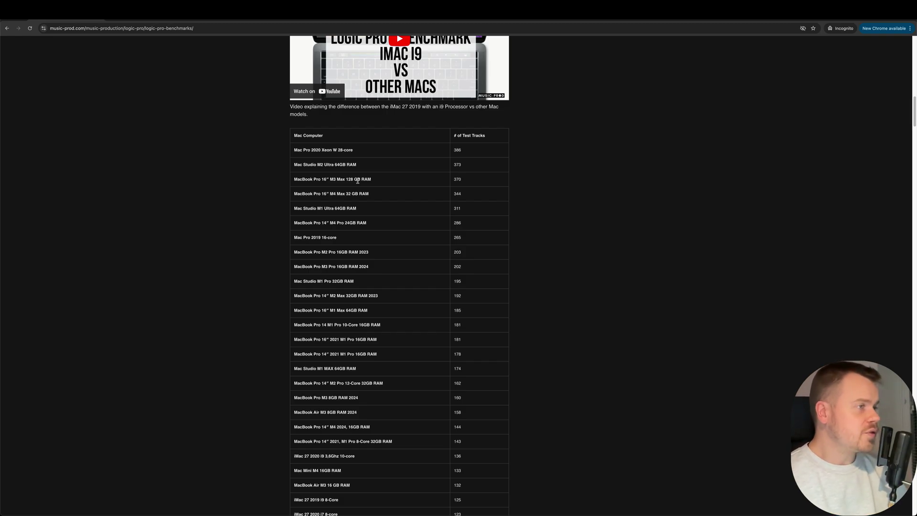
{"action": "scroll", "coordinate": [360, 266], "scroll_direction": "down", "scroll_amount": 3}
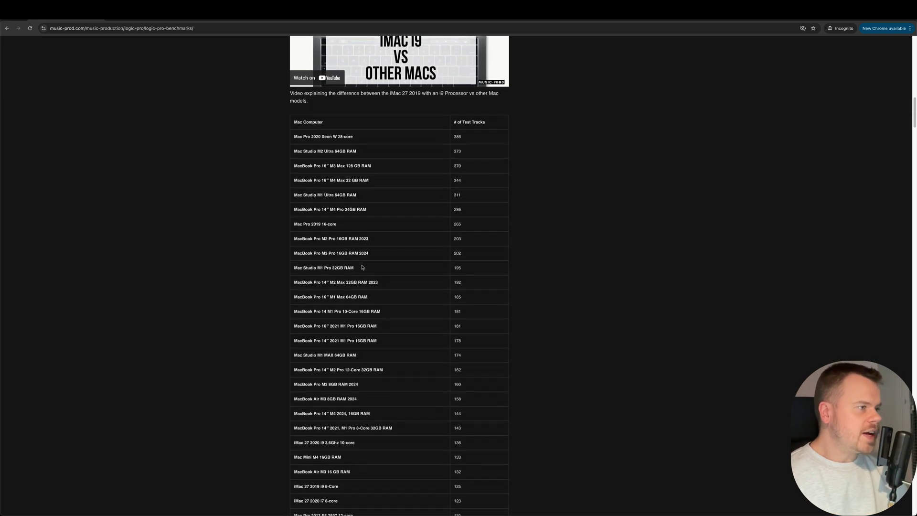
{"action": "scroll", "coordinate": [364, 274], "scroll_direction": "down", "scroll_amount": 10}
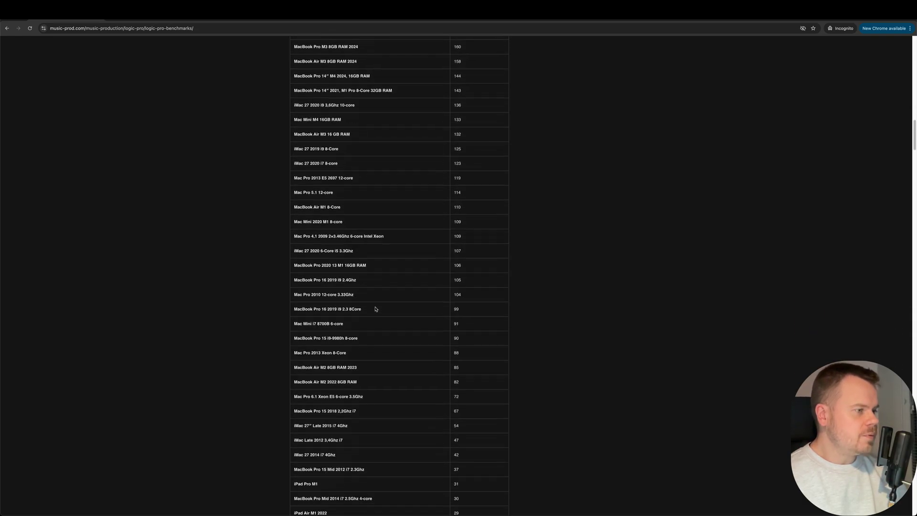
{"action": "scroll", "coordinate": [373, 305], "scroll_direction": "up", "scroll_amount": 3}
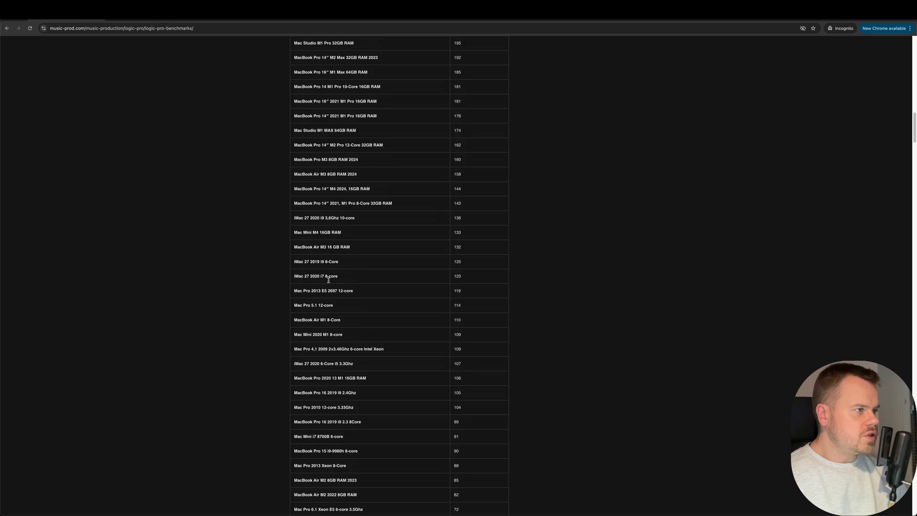
{"action": "left_click_drag", "start_coordinate": [293, 233], "coordinate": [342, 234]}
{"action": "left_click", "coordinate": [342, 234]}
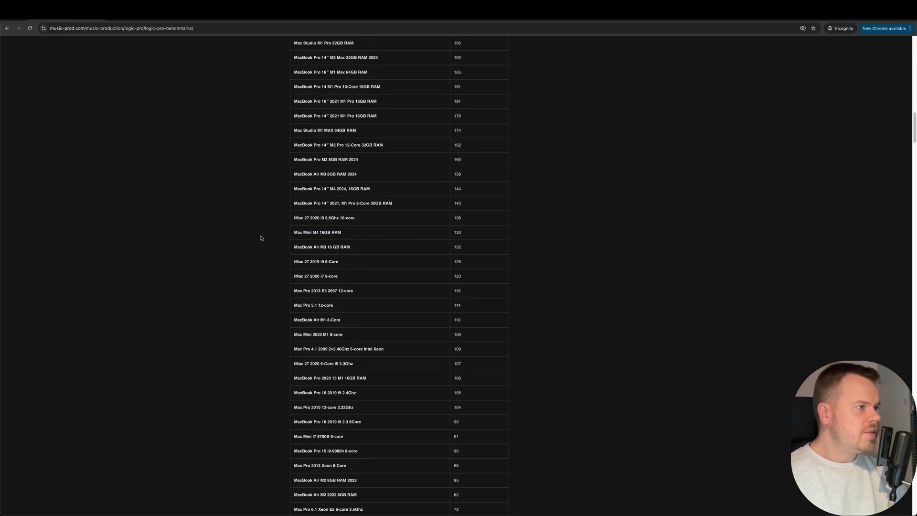
{"action": "double_click", "coordinate": [315, 233]}
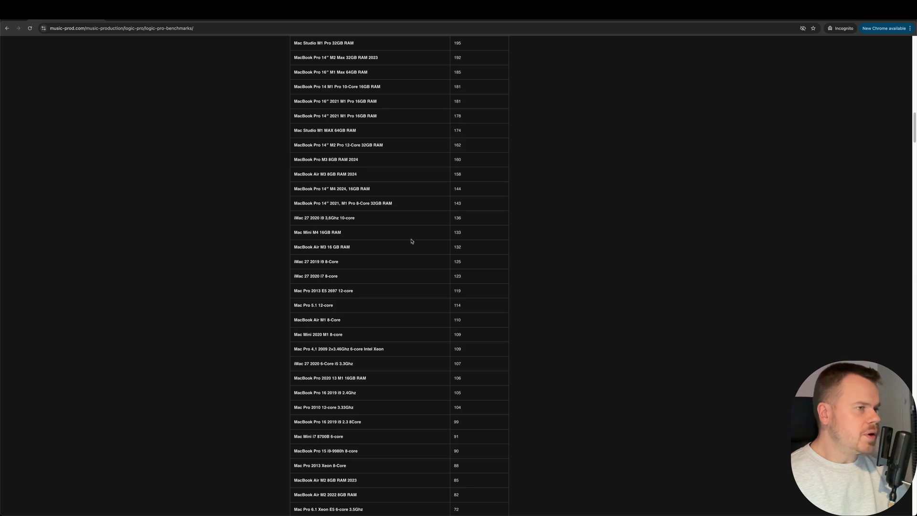
{"action": "double_click", "coordinate": [456, 232]}
{"action": "left_click", "coordinate": [466, 235]}
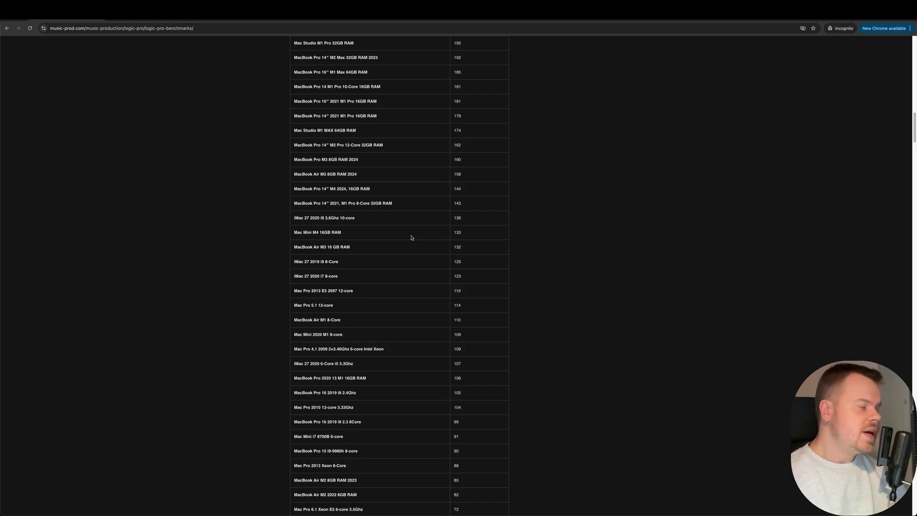
{"action": "scroll", "coordinate": [404, 252], "scroll_direction": "up", "scroll_amount": 5}
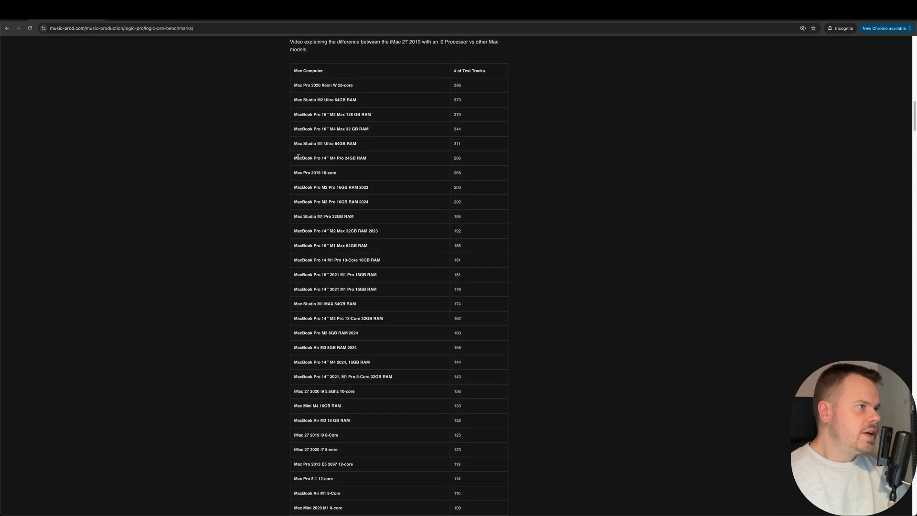
{"action": "left_click_drag", "start_coordinate": [298, 157], "coordinate": [460, 158]}
{"action": "left_click", "coordinate": [460, 159]}
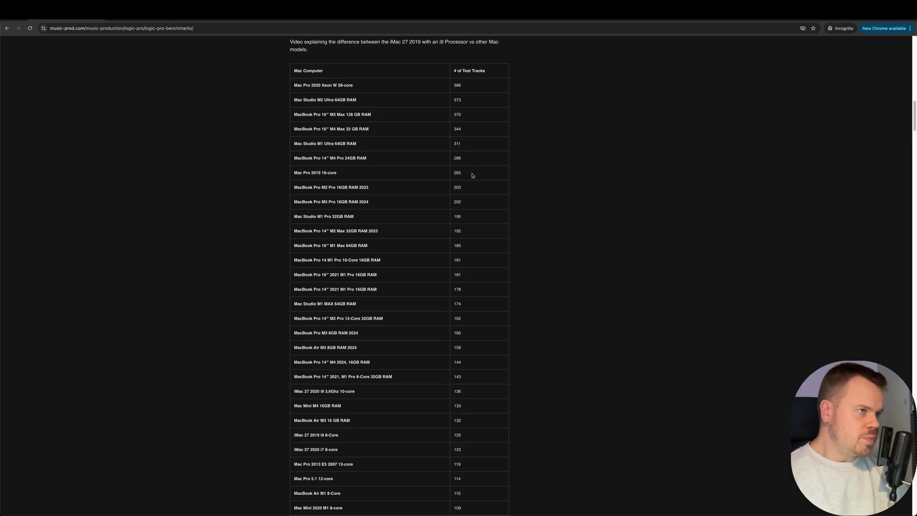
{"action": "scroll", "coordinate": [359, 382], "scroll_direction": "down", "scroll_amount": 5}
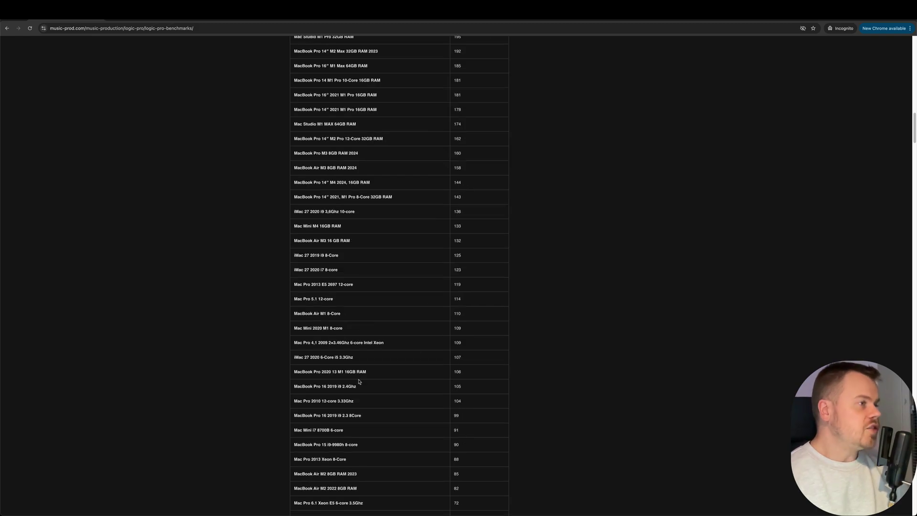
{"action": "left_click_drag", "start_coordinate": [303, 226], "coordinate": [315, 226]}
{"action": "left_click", "coordinate": [314, 226]}
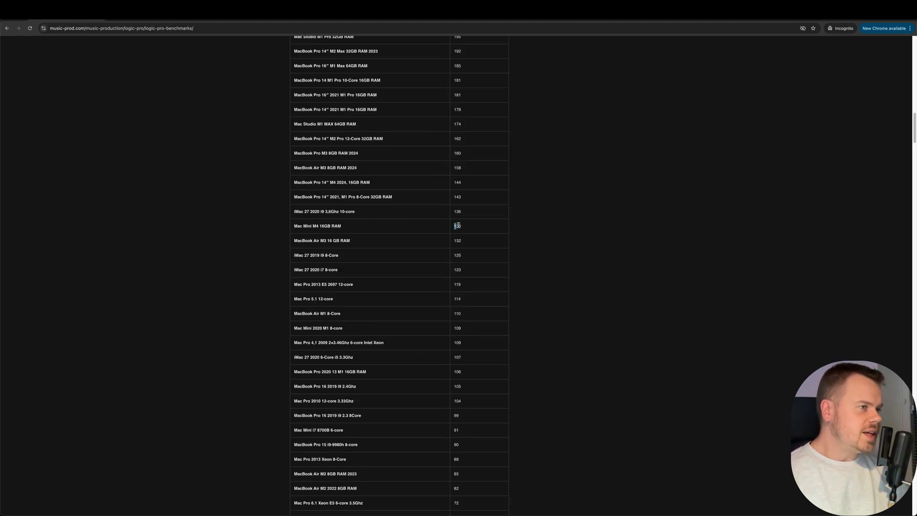
{"action": "double_click", "coordinate": [457, 225]}
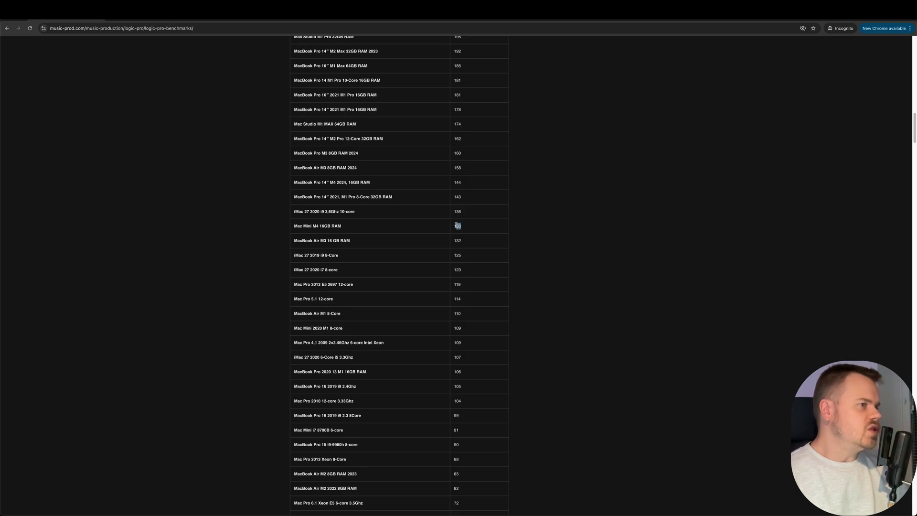
{"action": "left_click", "coordinate": [456, 226]}
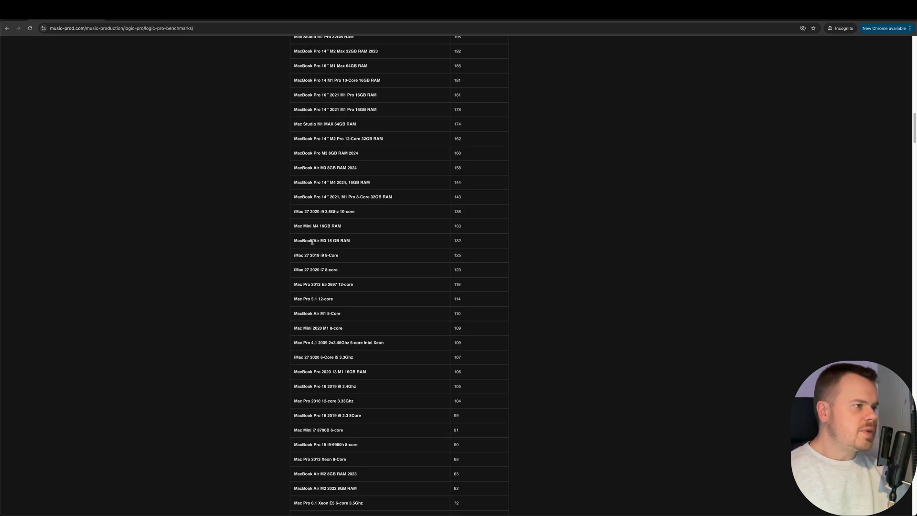
{"action": "left_click_drag", "start_coordinate": [311, 241], "coordinate": [329, 241]}
{"action": "left_click", "coordinate": [329, 242]}
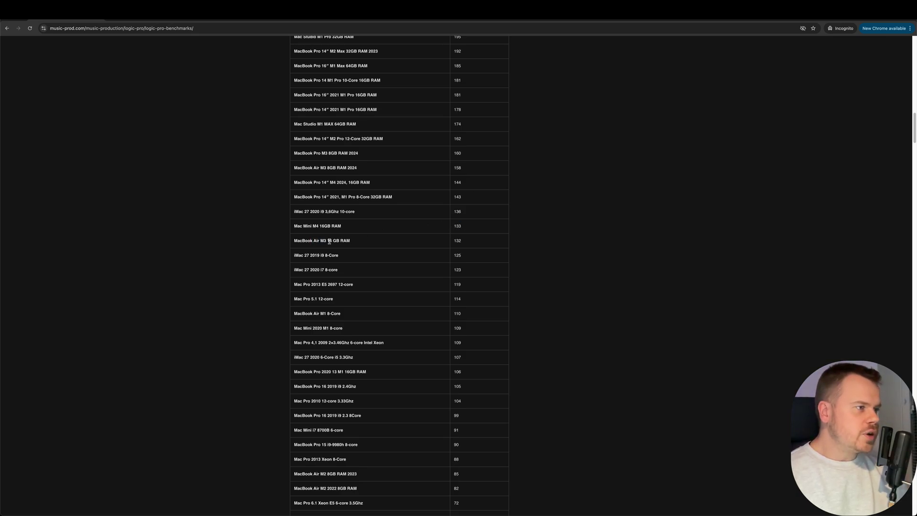
{"action": "double_click", "coordinate": [458, 241]}
{"action": "left_click", "coordinate": [461, 241]}
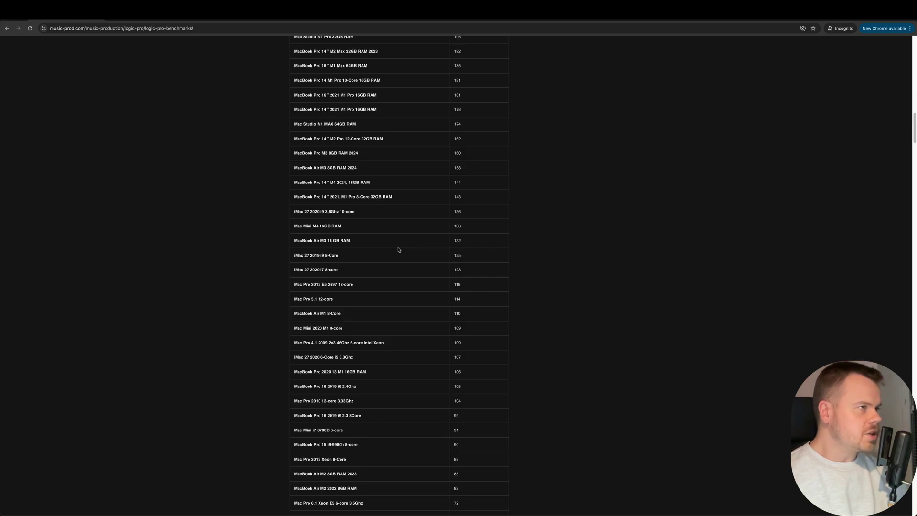
{"action": "scroll", "coordinate": [399, 249], "scroll_direction": "up", "scroll_amount": 3}
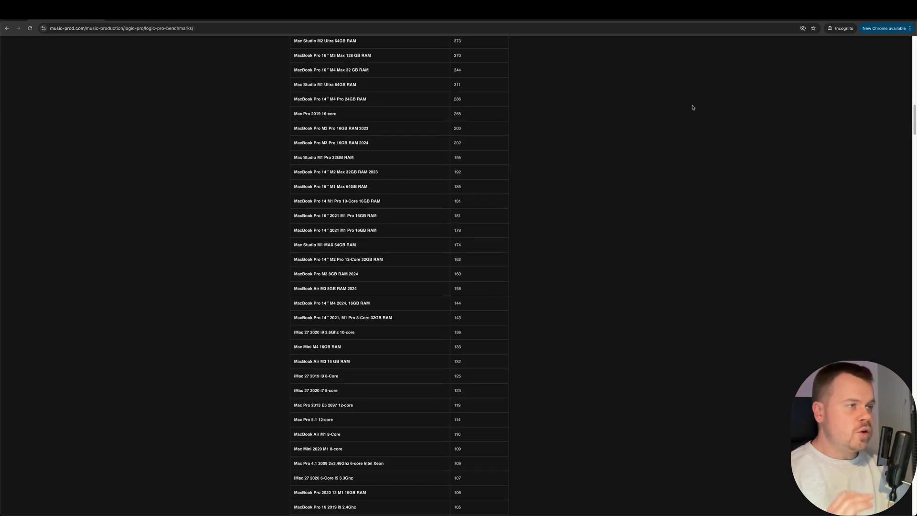